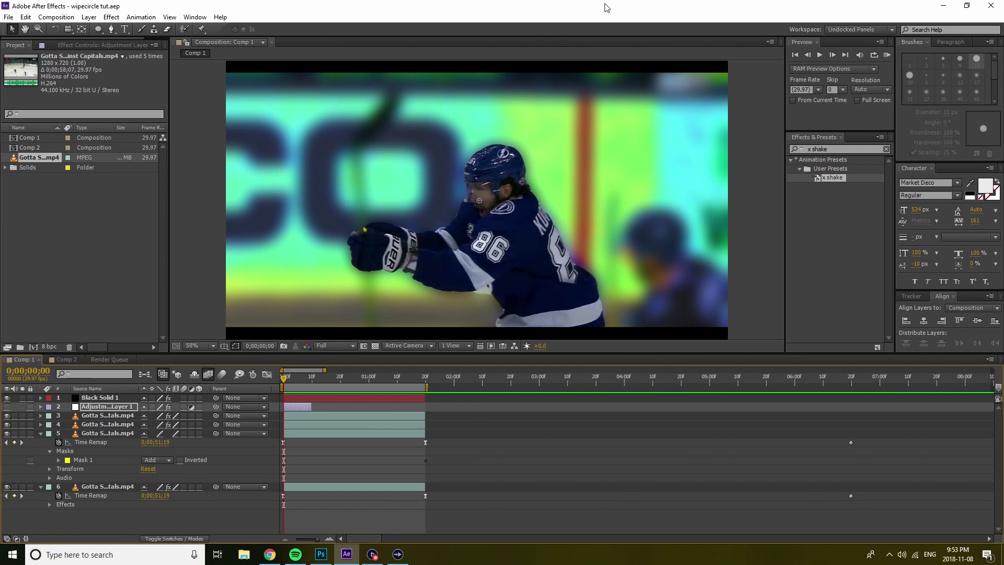
# Preview the first composition, then switch to Comp 2 and scrub its opening second.
pyautogui.press('space')
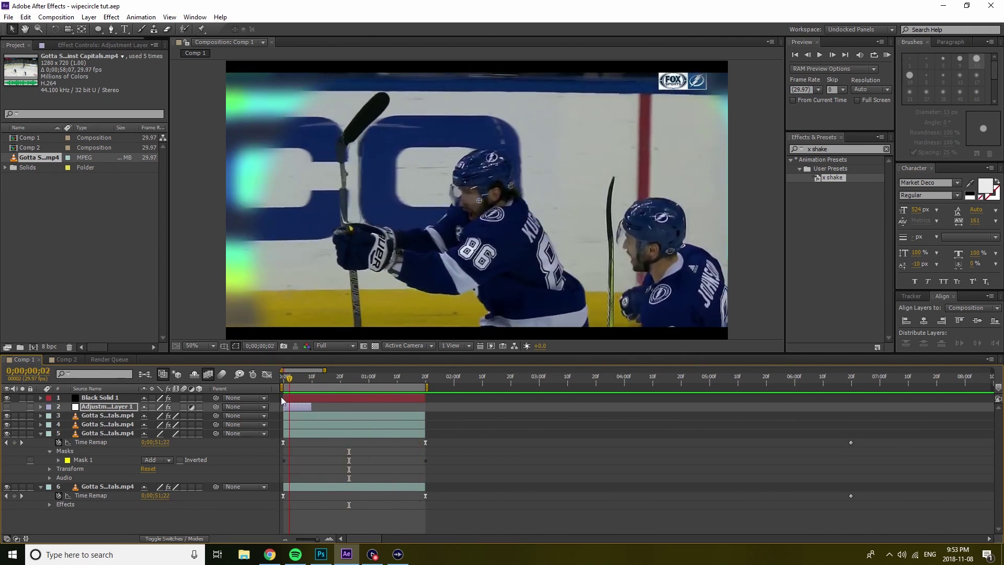
pyautogui.press('space')
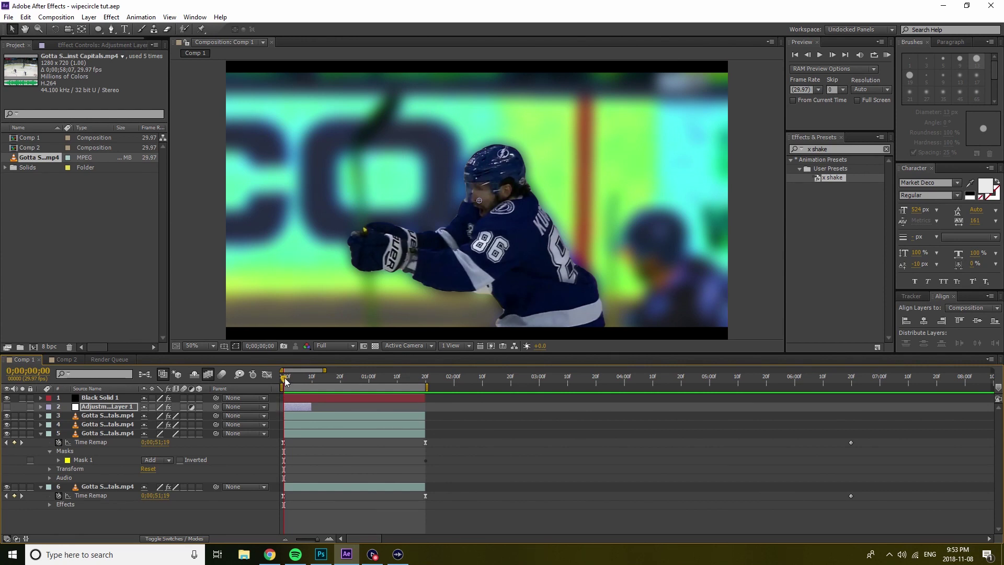
pyautogui.moveTo(286, 381); pyautogui.dragTo(271, 444)
pyautogui.hotkey('shift', '.')
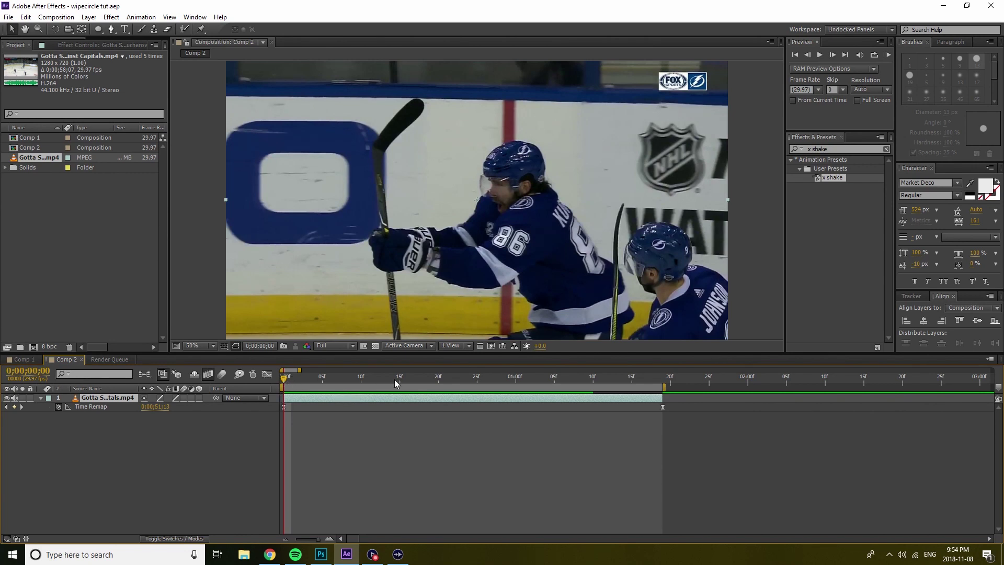
pyautogui.moveTo(355, 386); pyautogui.dragTo(240, 441)
# Time-remap the hockey clip with keyframes at the start and near 0;00;01;19, and enable frame blending.
pyautogui.hotkey('ctrl', 'alt', 't')
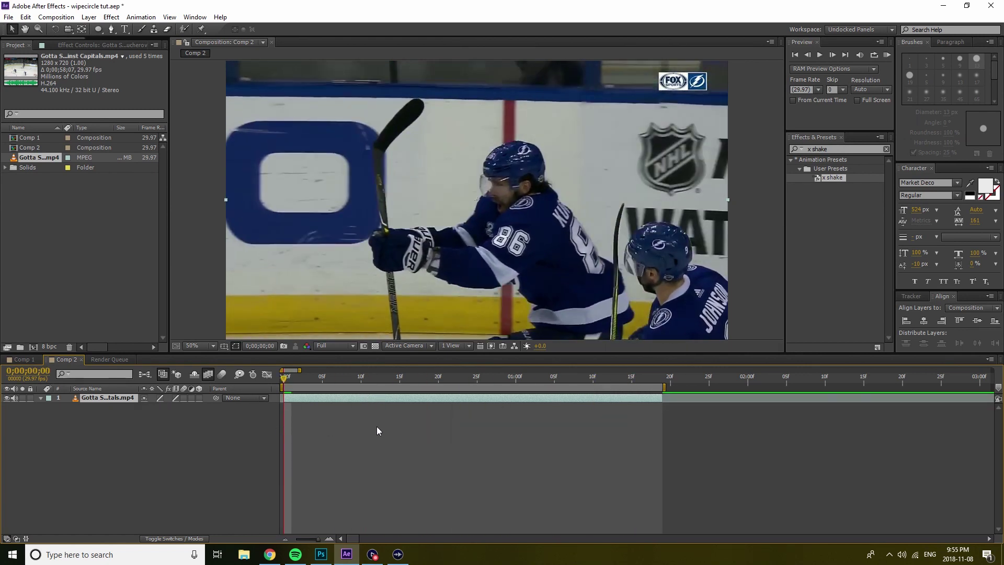
pyautogui.hotkey('ctrl', 'z')
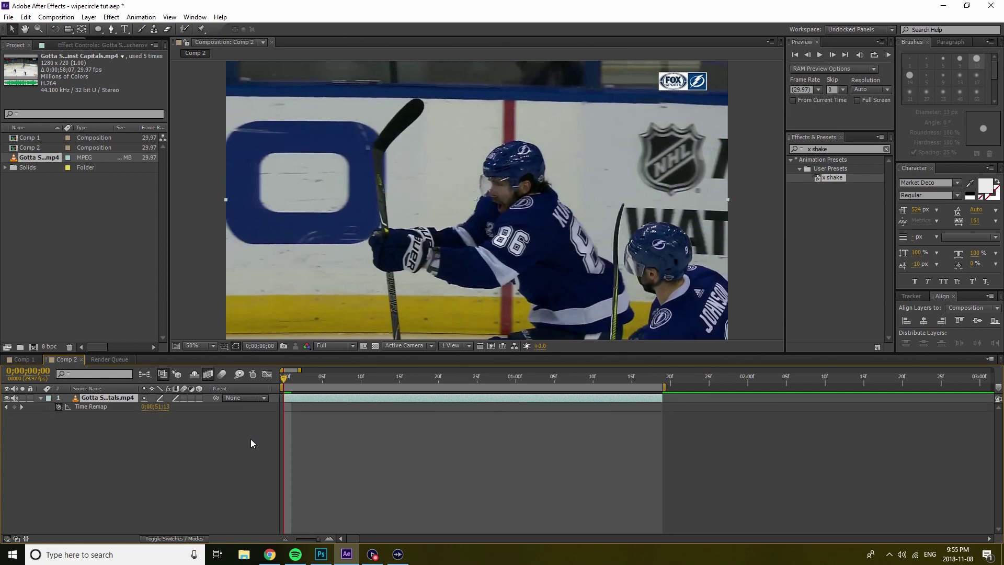
pyautogui.click(14, 407)
pyautogui.moveTo(636, 379)
pyautogui.mouseDown()
pyautogui.moveTo(663, 385)
pyautogui.moveTo(656, 381)
pyautogui.mouseUp()
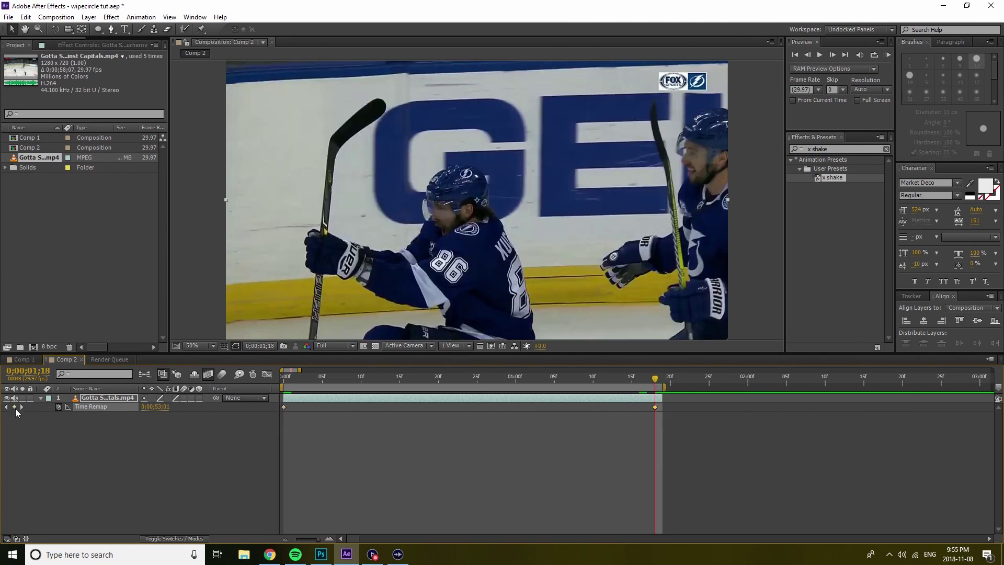
pyautogui.moveTo(154, 408)
pyautogui.mouseDown()
pyautogui.moveTo(166, 407)
pyautogui.moveTo(138, 407)
pyautogui.mouseUp()
pyautogui.click(655, 406)
pyautogui.moveTo(654, 406); pyautogui.dragTo(663, 407)
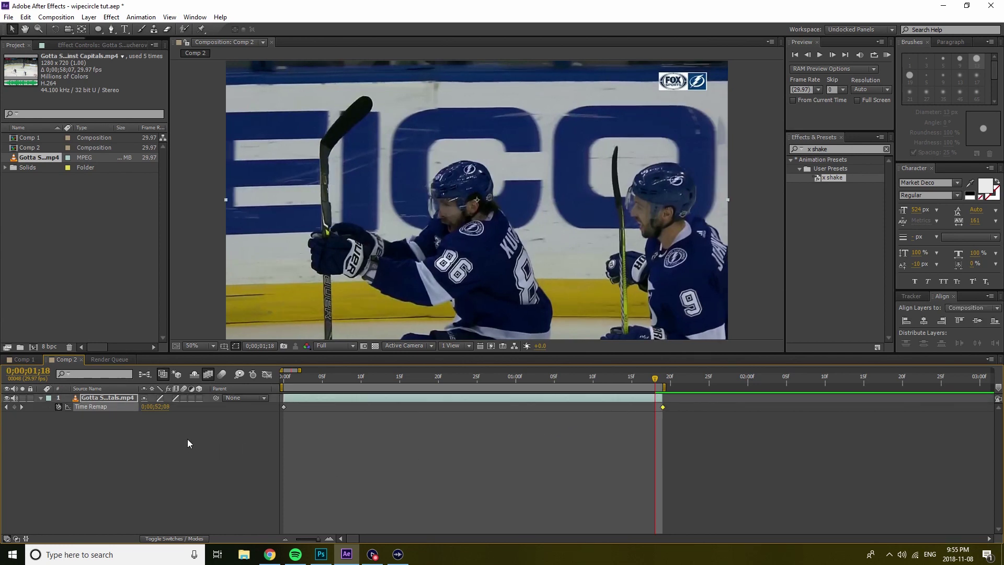
pyautogui.click(211, 380)
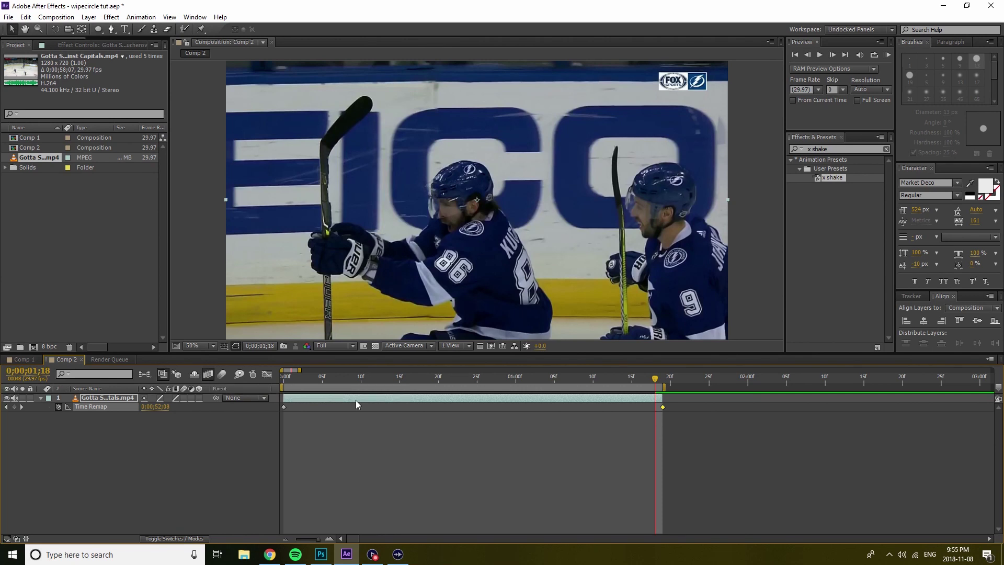
# Set the clip layer's frame blending to Pixel Motion.
pyautogui.rightClick(431, 399)
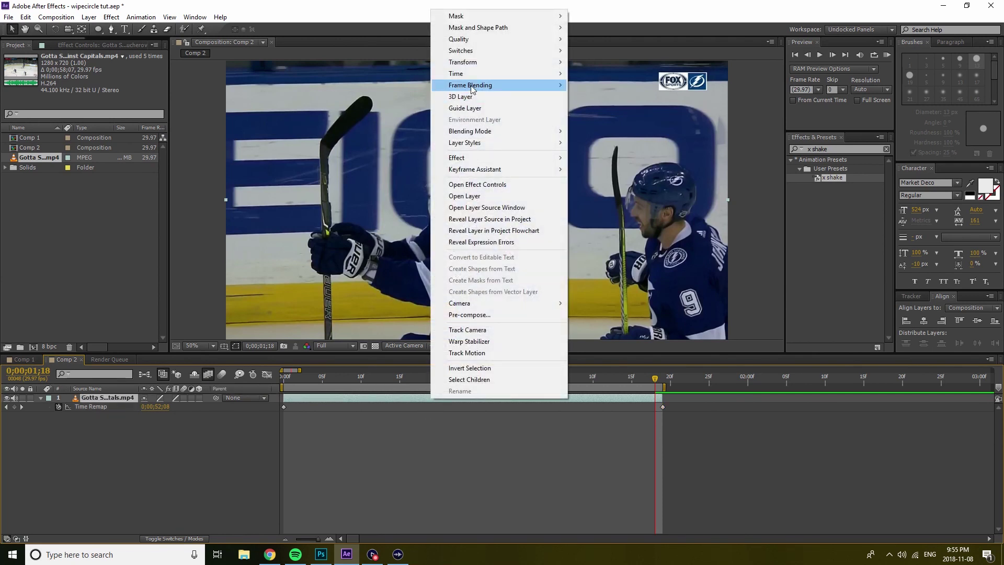
pyautogui.moveTo(472, 89)
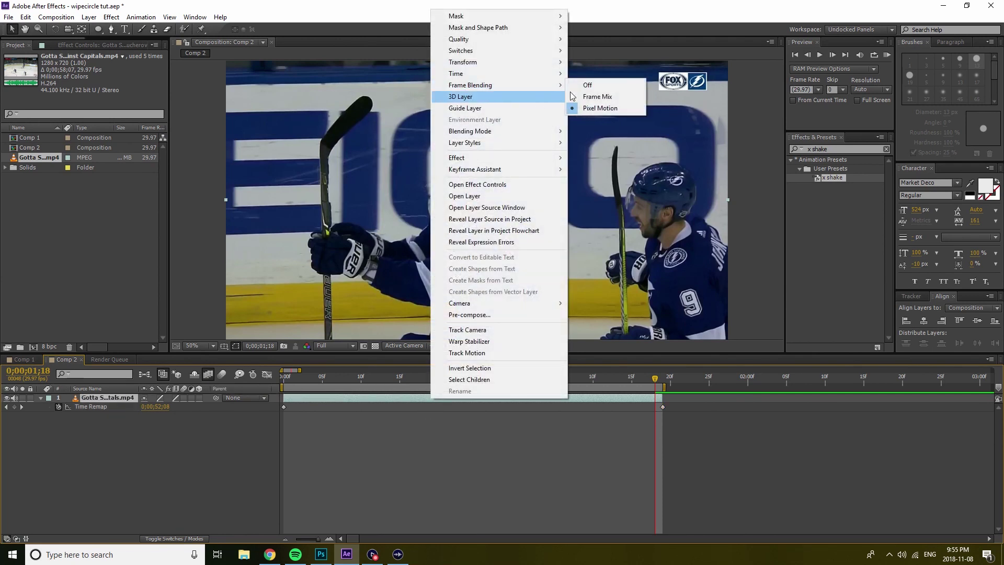
pyautogui.click(606, 111)
# Easy Ease both Time Remap keyframes in the Graph Editor and play back the slow motion.
pyautogui.moveTo(672, 406); pyautogui.dragTo(278, 430)
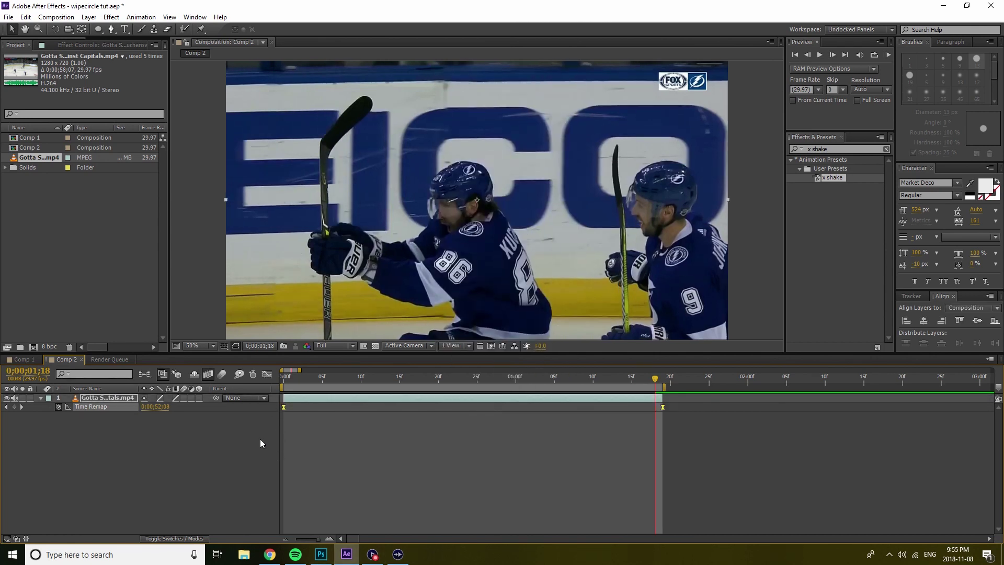
pyautogui.click(267, 375)
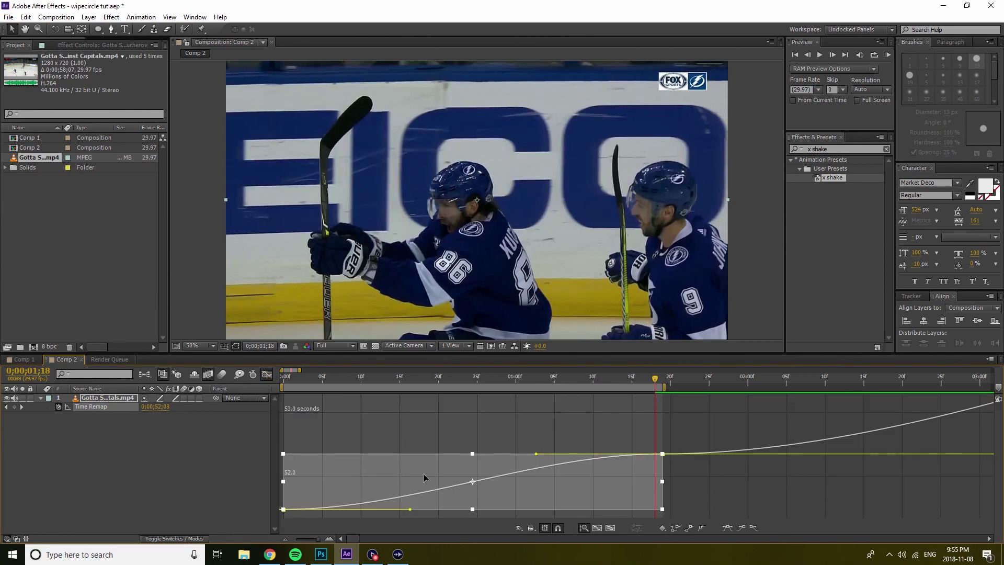
pyautogui.hotkey('ctrl', 'z')
pyautogui.press('Home')
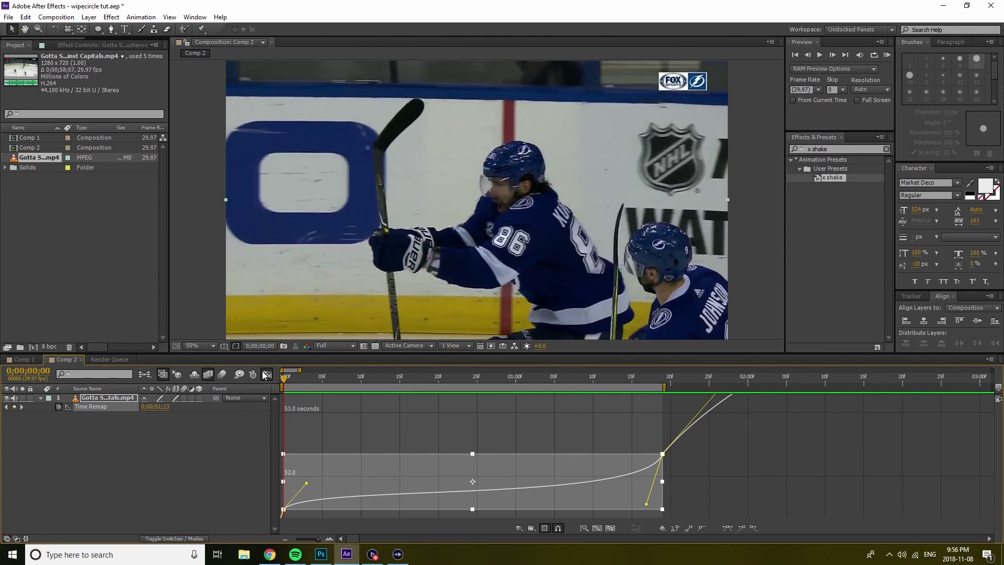
pyautogui.press('space')
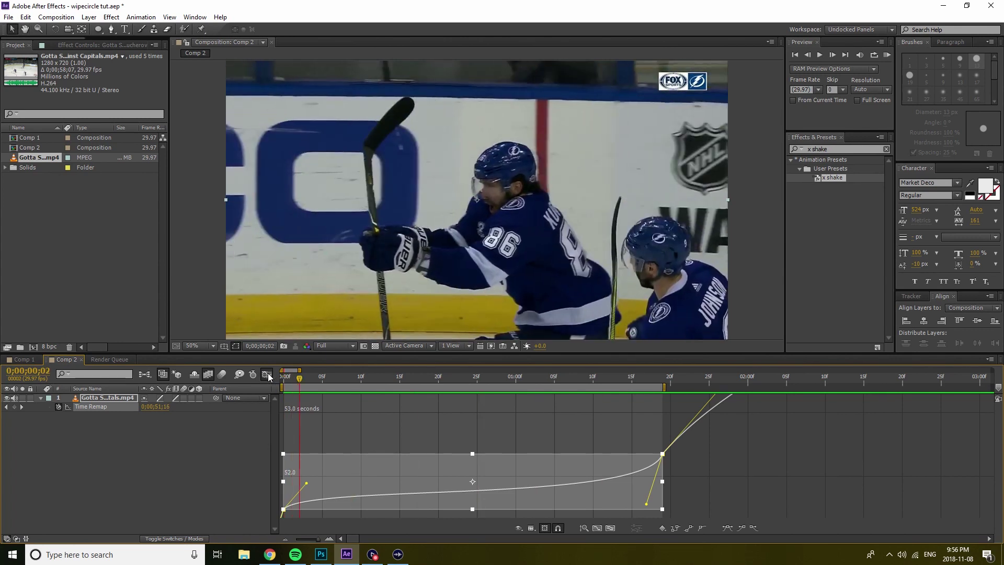
pyautogui.click(268, 374)
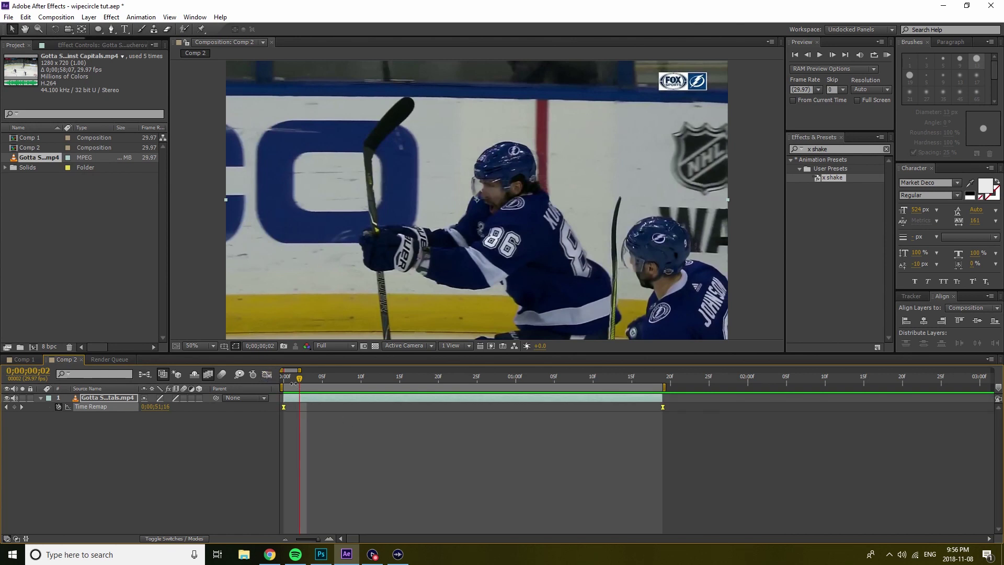
# Open the hockey clip in its Layer panel at the first frame to rotoscope player 86.
pyautogui.moveTo(299, 378); pyautogui.dragTo(284, 378)
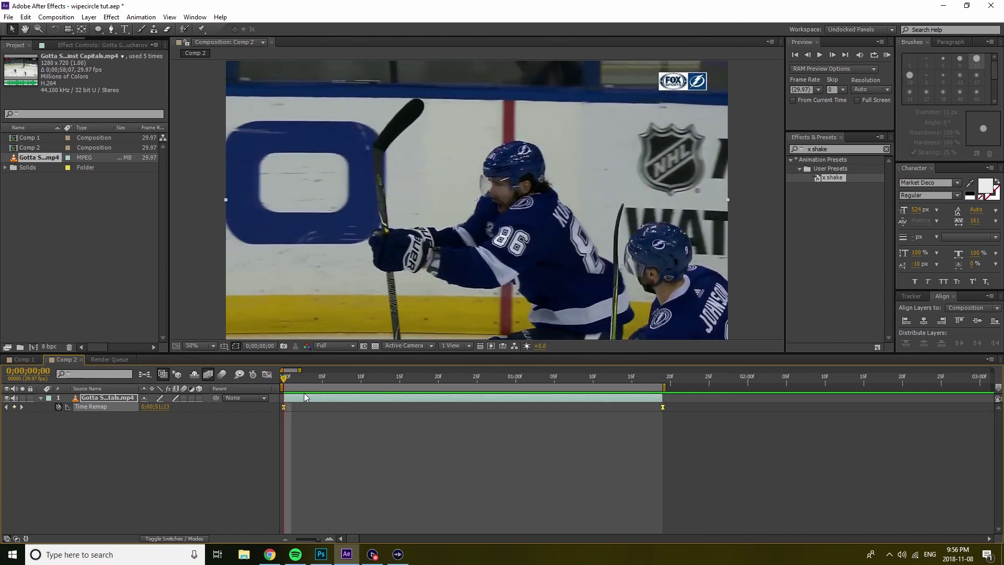
pyautogui.click(305, 398)
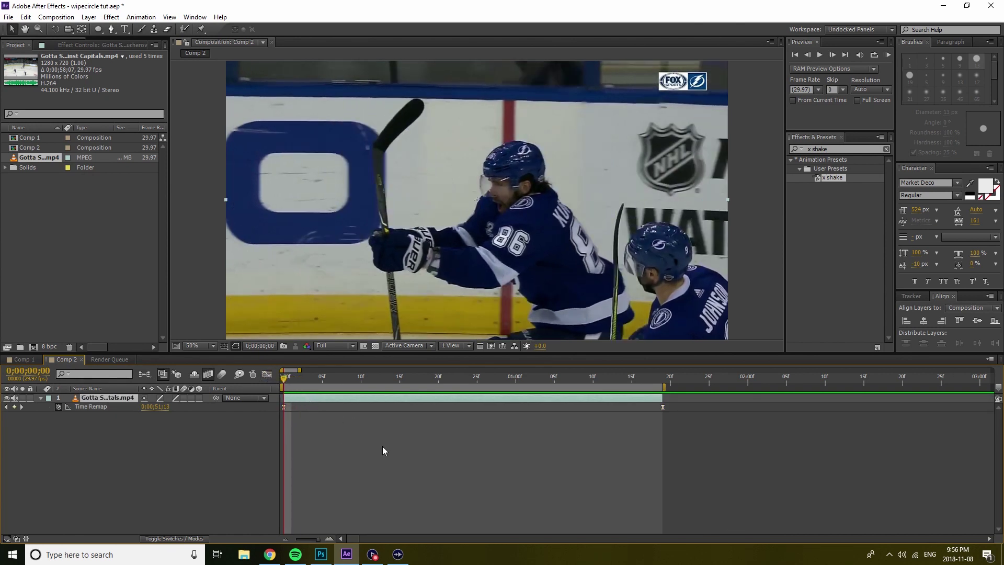
pyautogui.doubleClick(379, 398)
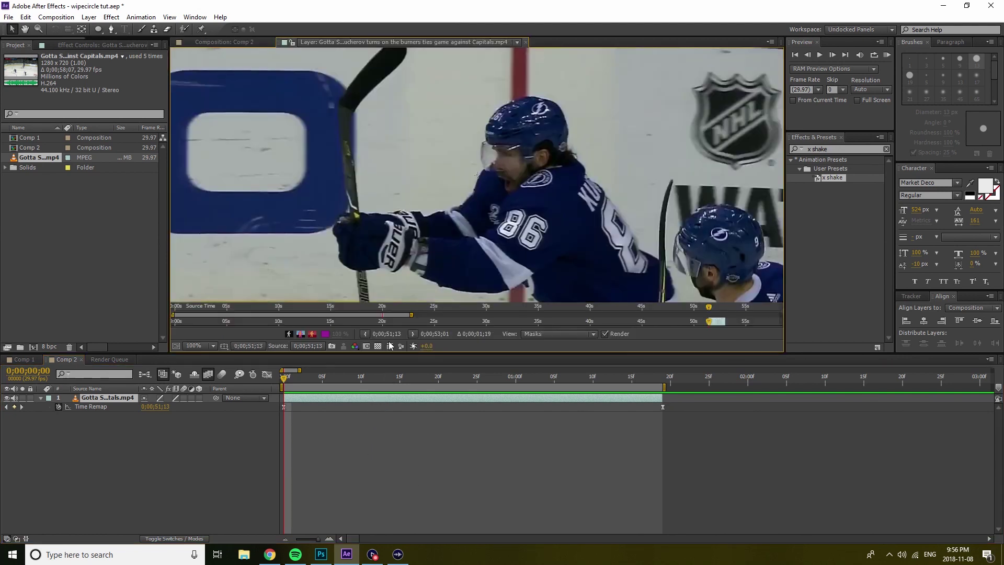
pyautogui.scroll(-3, 458, 236)
pyautogui.scroll(1, 472, 234)
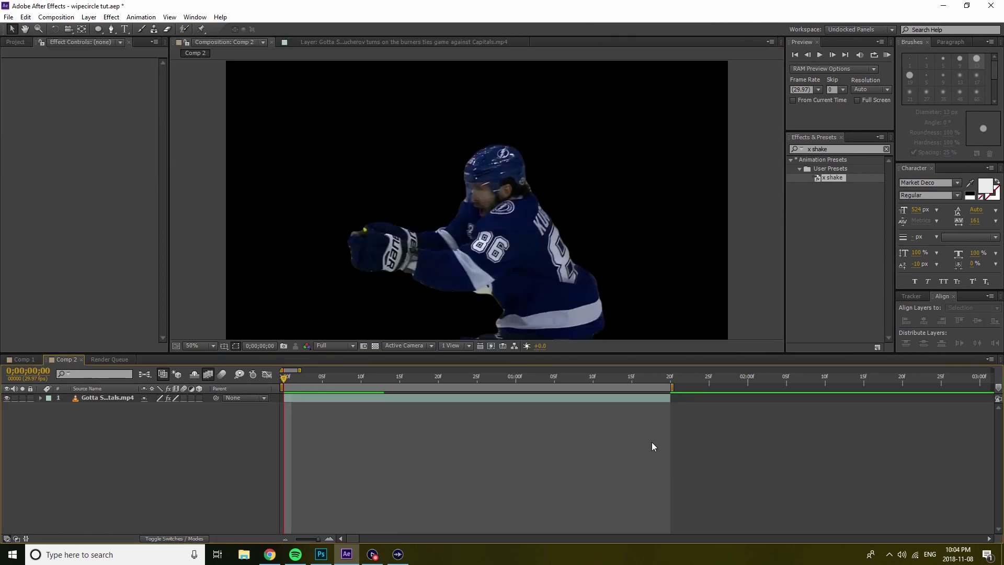
# Duplicate the cut-out clip layer and delete the Roto Brush effect from the copy.
pyautogui.click(391, 397)
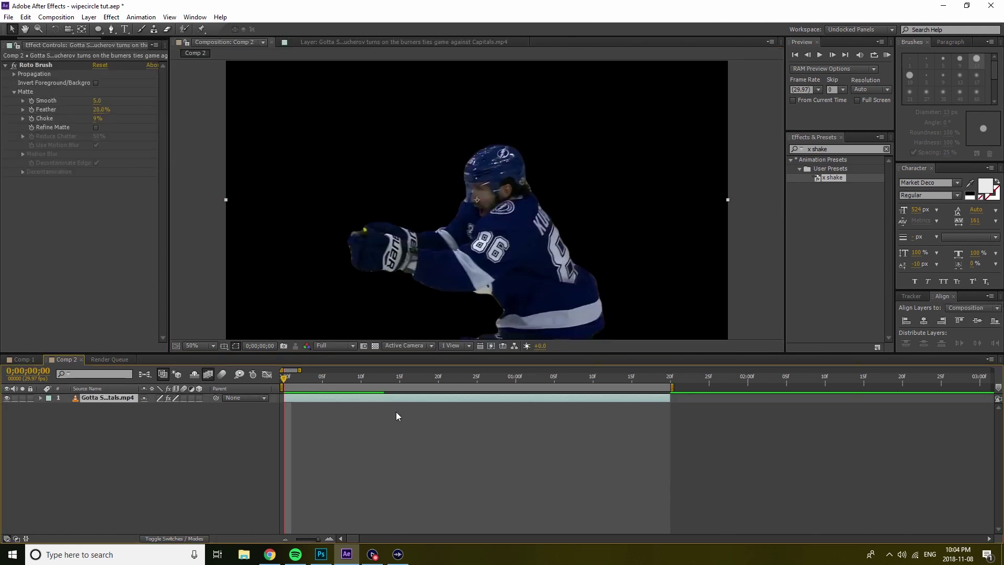
pyautogui.hotkey('ctrl', 'd')
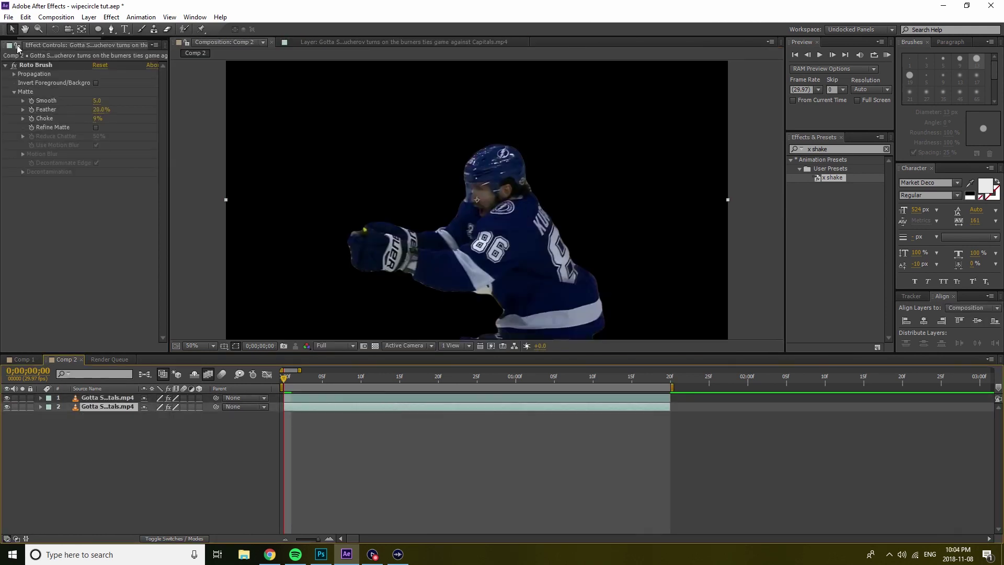
pyautogui.click(30, 67)
pyautogui.press('Delete')
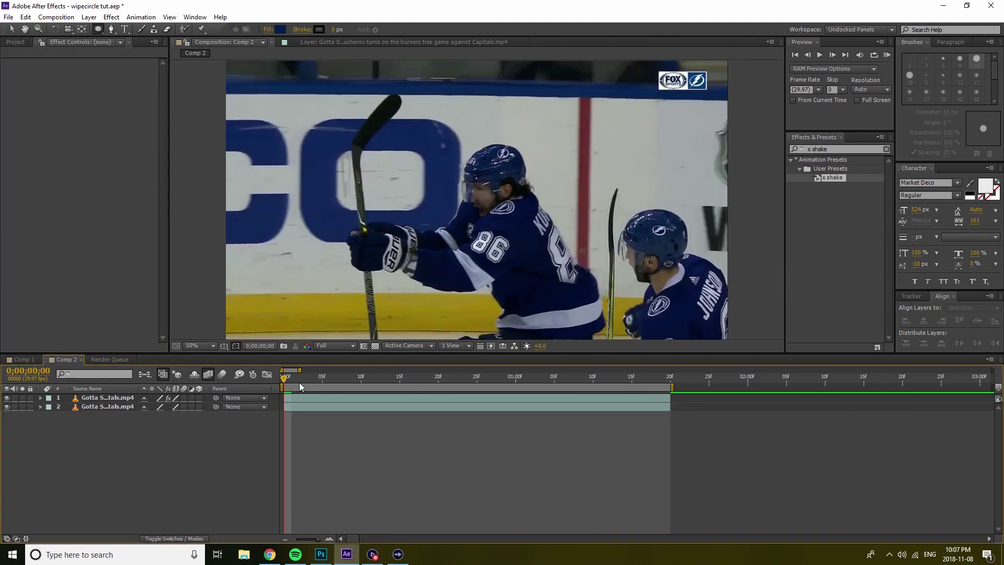
# Duplicate the uncut clip layer to make a third copy.
pyautogui.click(301, 398)
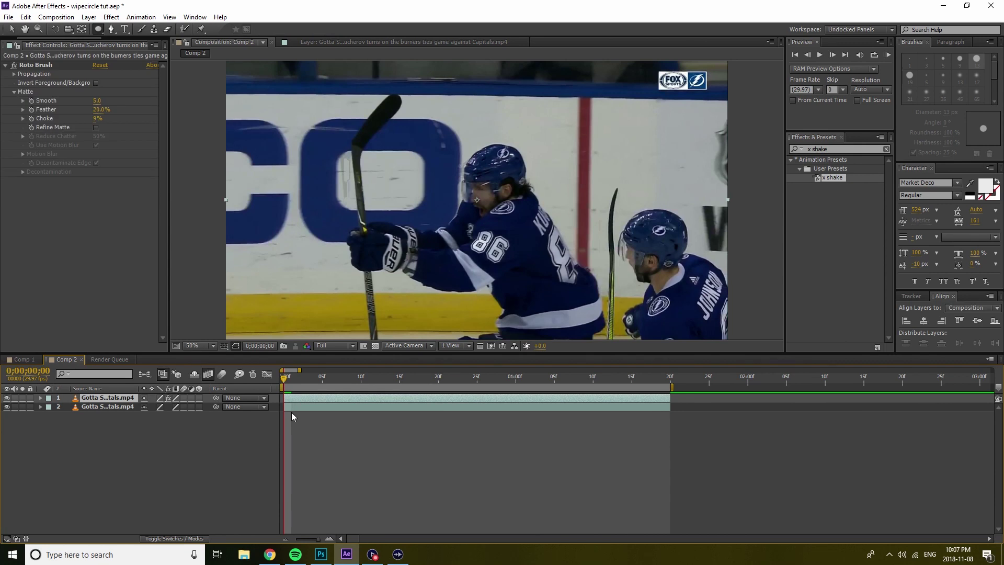
pyautogui.click(293, 407)
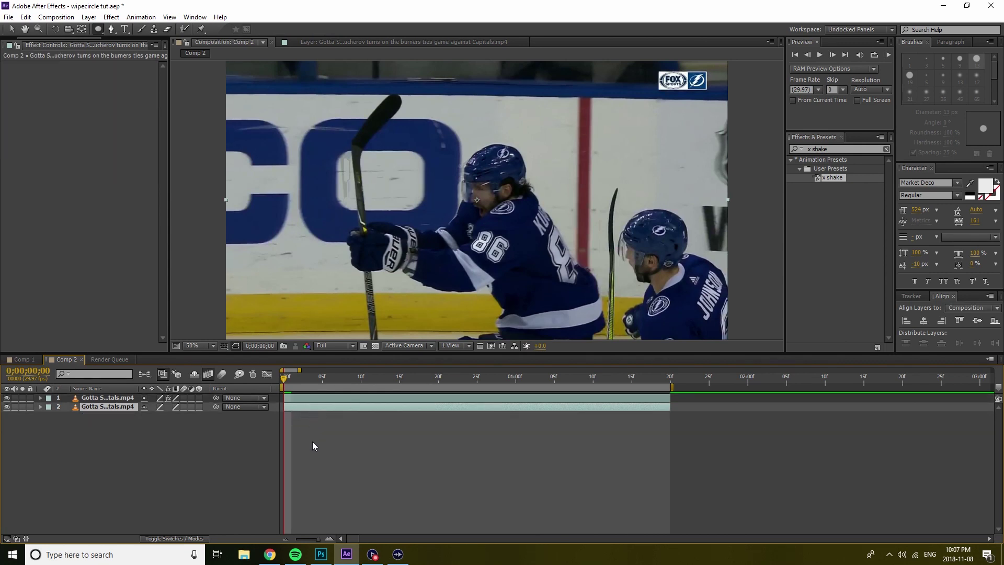
pyautogui.hotkey('ctrl', 'd')
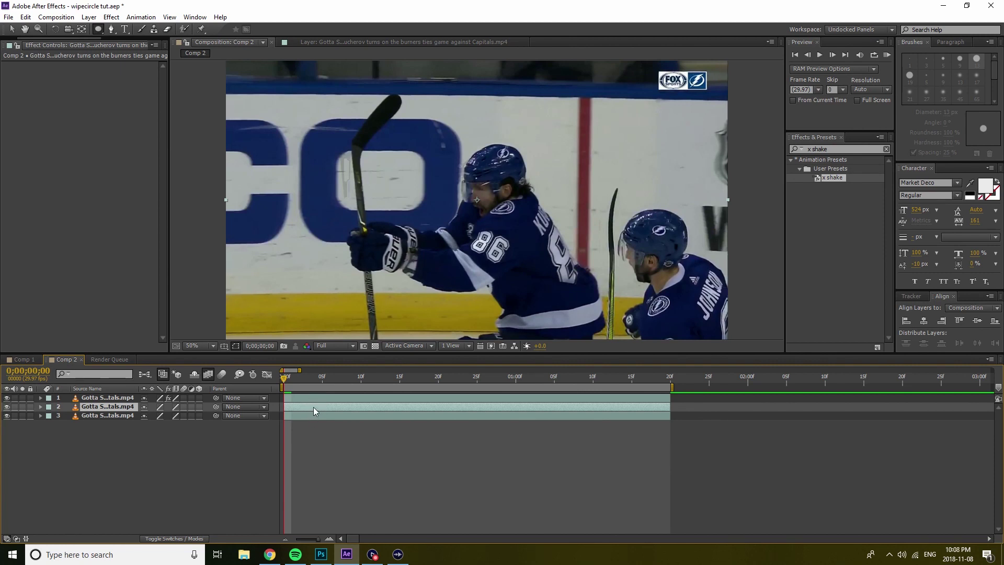
# Draw an elliptical mask over the player's number 86 on layer 2.
pyautogui.click(100, 30)
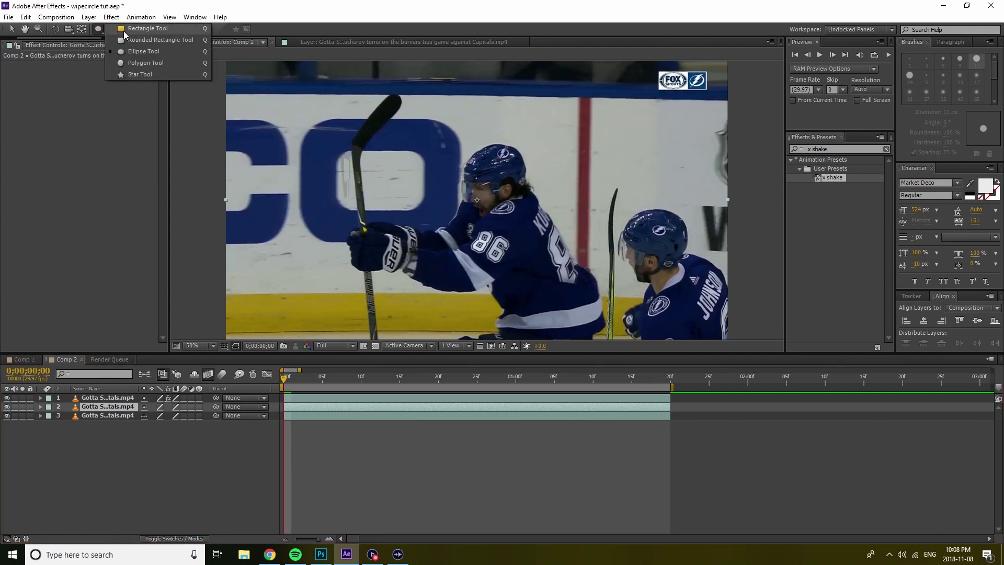
pyautogui.click(141, 54)
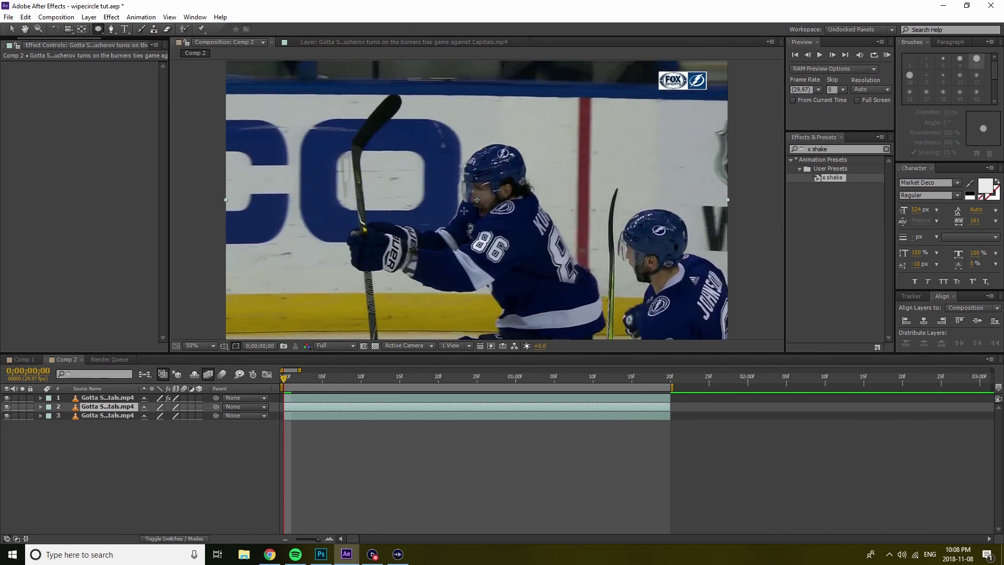
pyautogui.moveTo(464, 211)
pyautogui.mouseDown()
pyautogui.moveTo(527, 246)
pyautogui.moveTo(560, 286)
pyautogui.mouseUp()
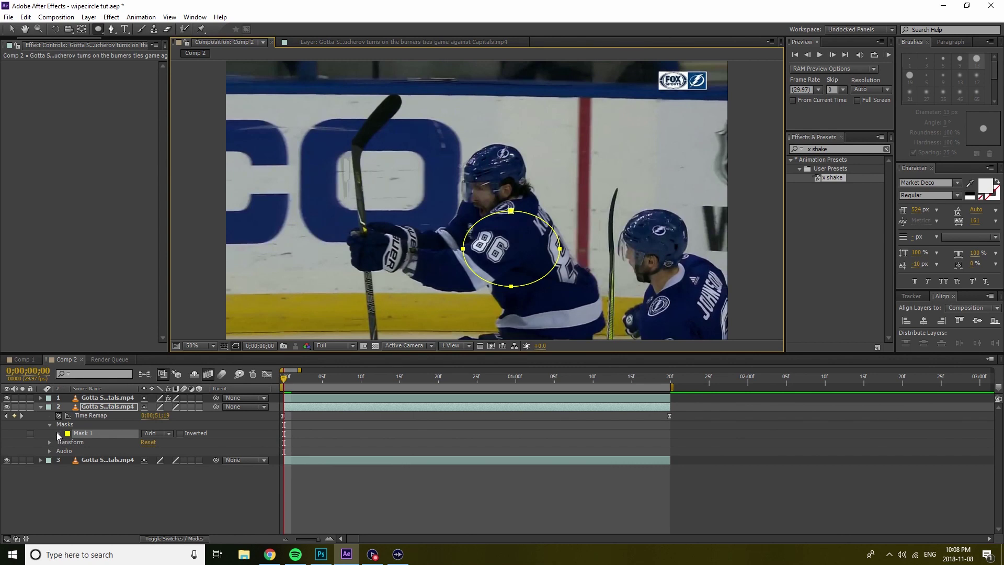
# Keyframe Mask Expansion at the first frame and set Mask Feather to 52 pixels.
pyautogui.click(59, 433)
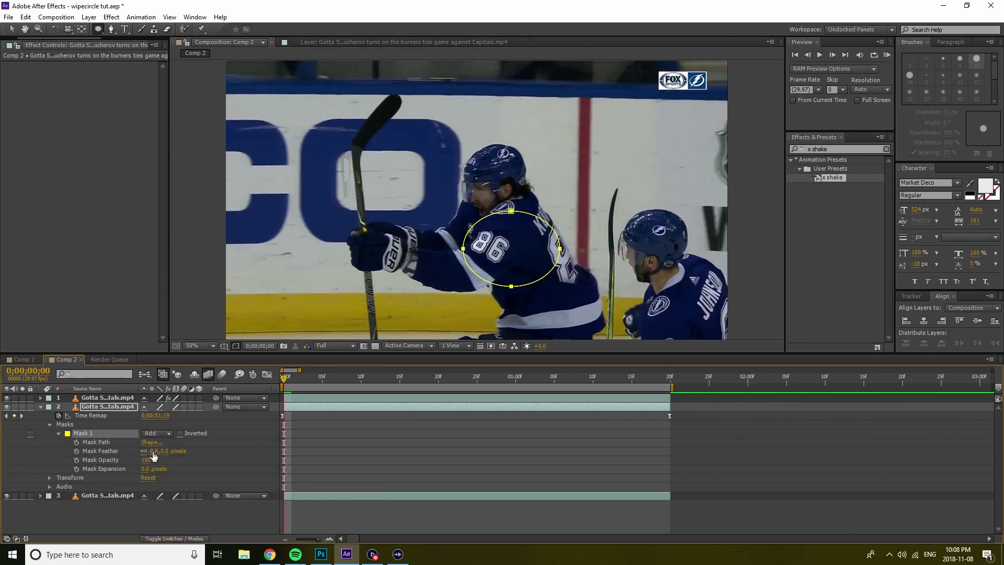
pyautogui.click(77, 469)
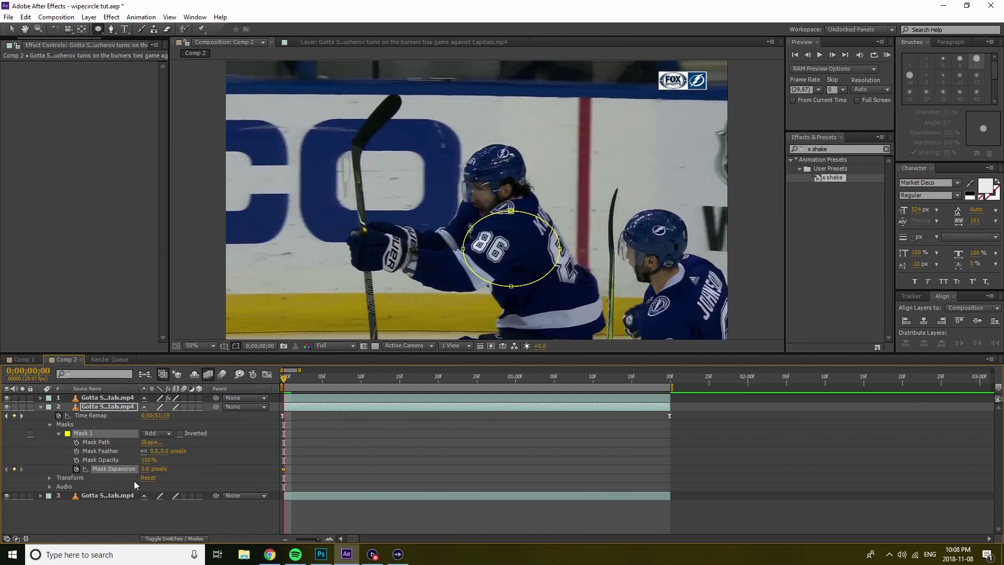
pyautogui.moveTo(156, 451); pyautogui.dragTo(192, 467)
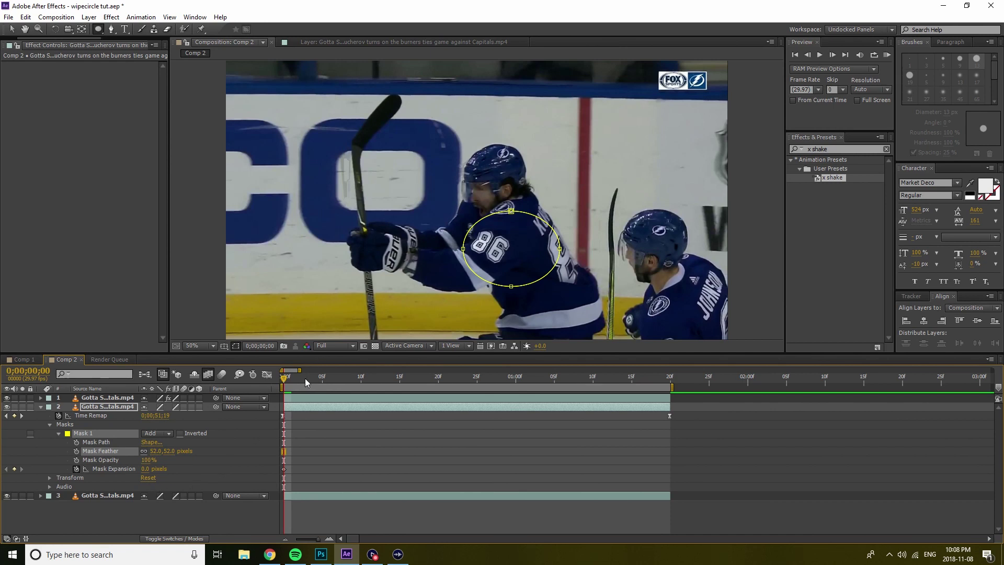
# Set Mask Expansion to 1000 pixels at the last frame, 0;00;01;20.
pyautogui.press('space')
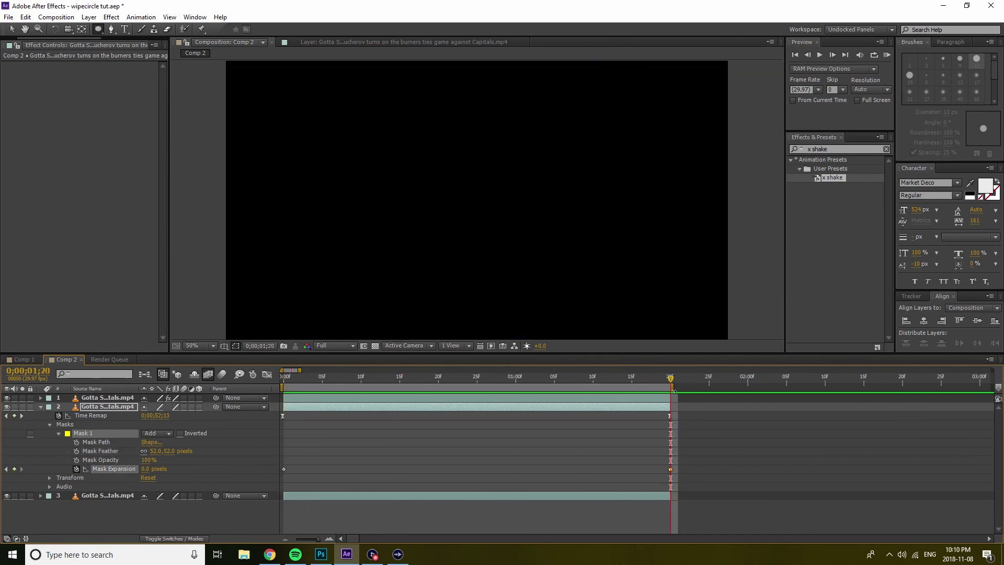
pyautogui.moveTo(671, 377)
pyautogui.mouseDown()
pyautogui.moveTo(656, 377)
pyautogui.moveTo(671, 378)
pyautogui.mouseUp()
pyautogui.click(145, 468)
pyautogui.write('1000')
pyautogui.press('Return')
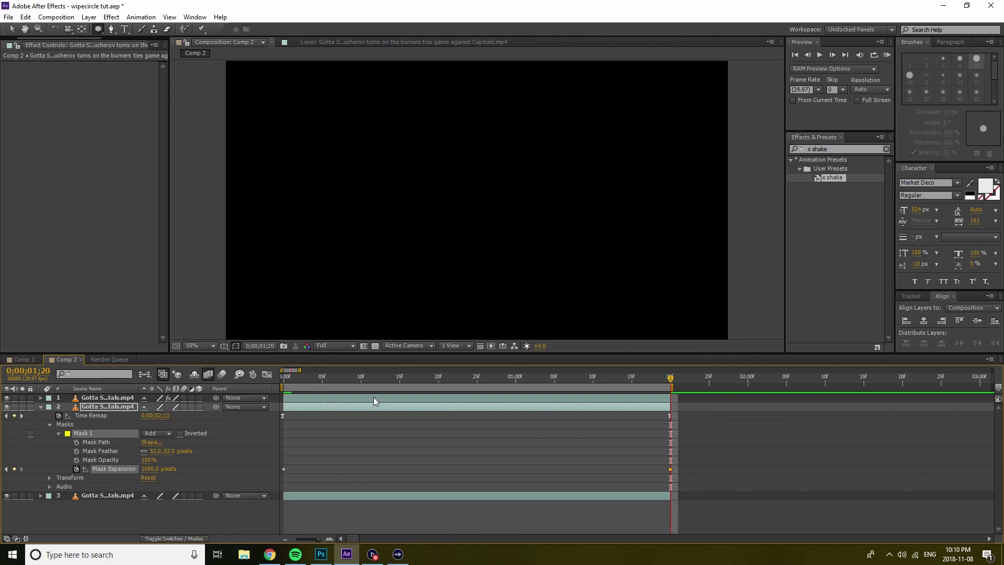
# Select both Mask Expansion keyframes and view them in the Graph Editor.
pyautogui.press('Home')
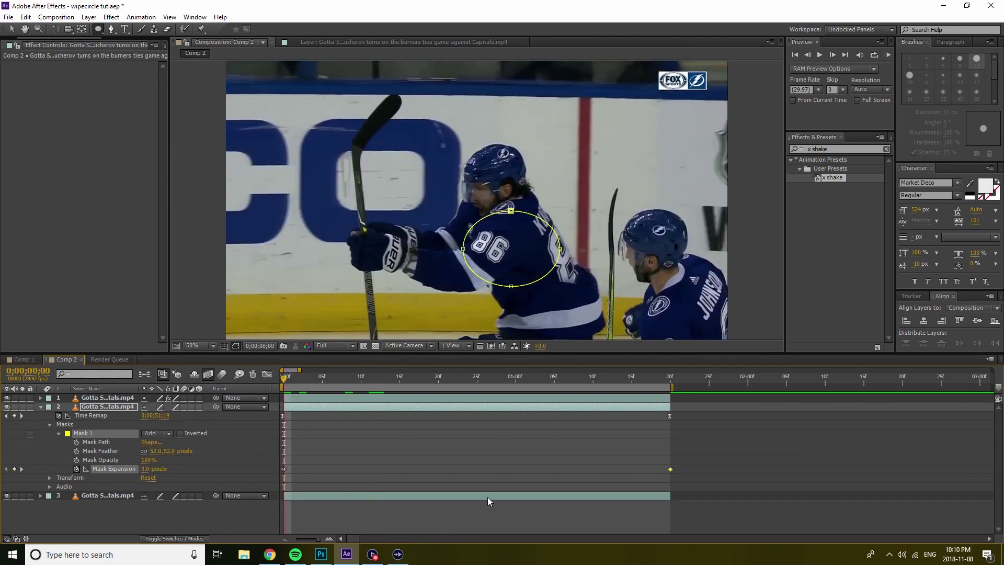
pyautogui.click(686, 469)
pyautogui.moveTo(679, 471); pyautogui.dragTo(282, 471)
pyautogui.click(271, 375)
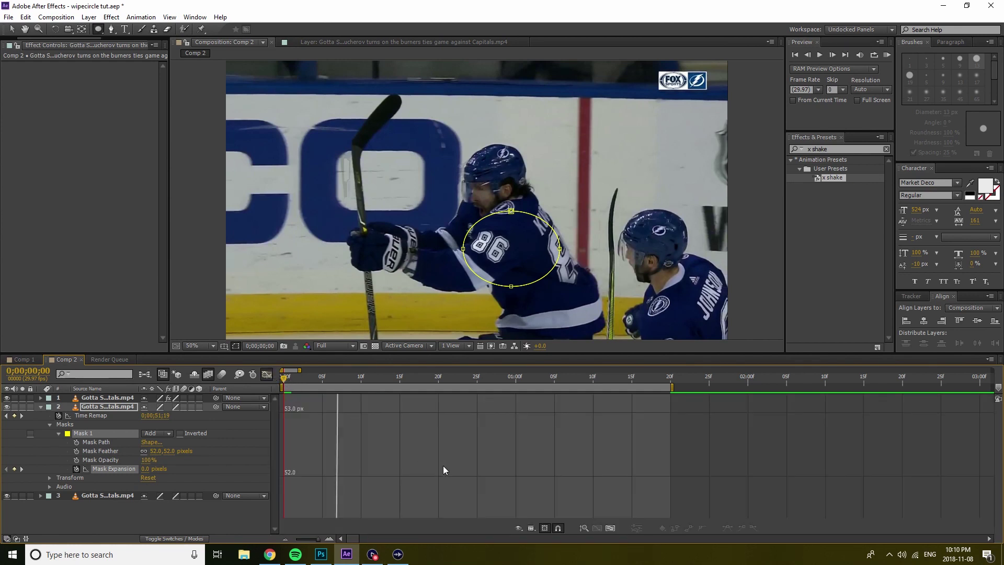
# Auto-zoom the graph height to fit the Mask Expansion curve.
pyautogui.click(611, 527)
pyautogui.rightClick(424, 476)
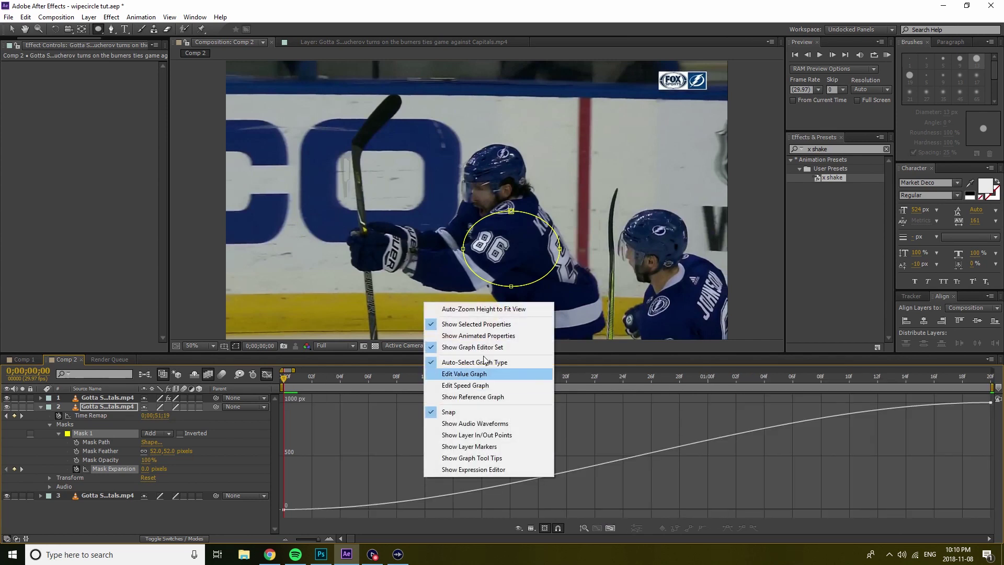
pyautogui.click(492, 309)
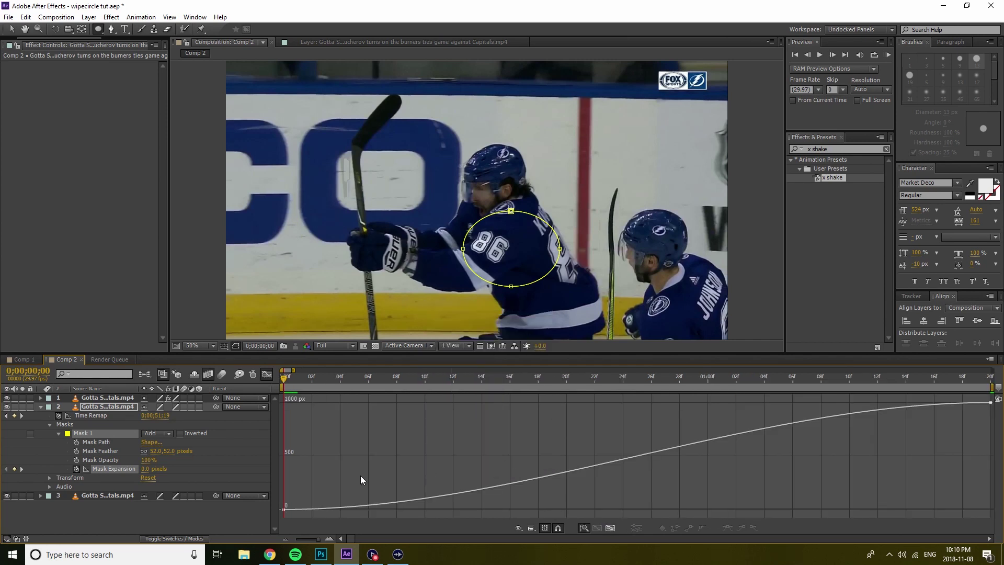
# Reshape the bezier handles into a steep ease-out toward 1000 pixels, preview, and return to layer bars.
pyautogui.click(286, 511)
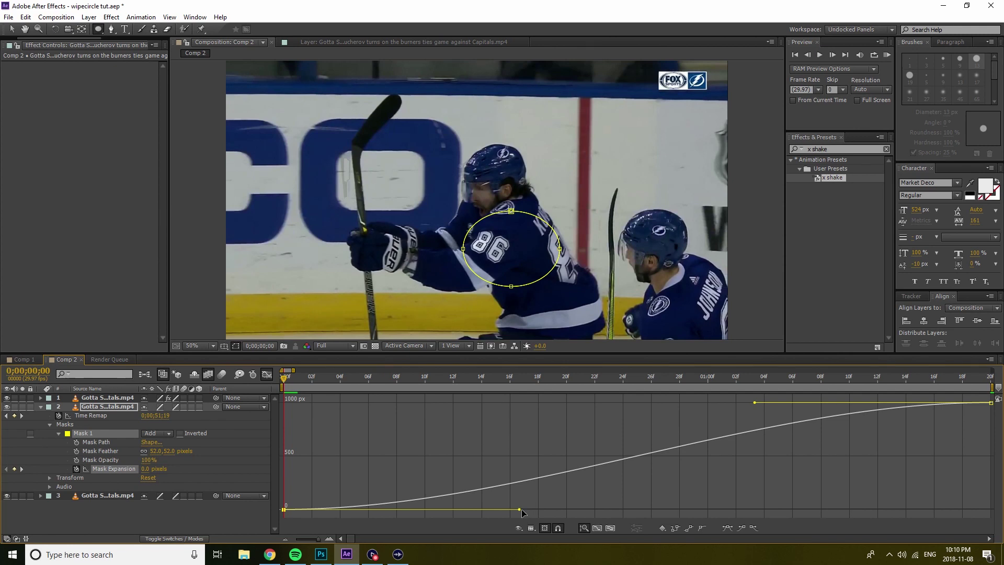
pyautogui.moveTo(520, 510); pyautogui.dragTo(337, 398)
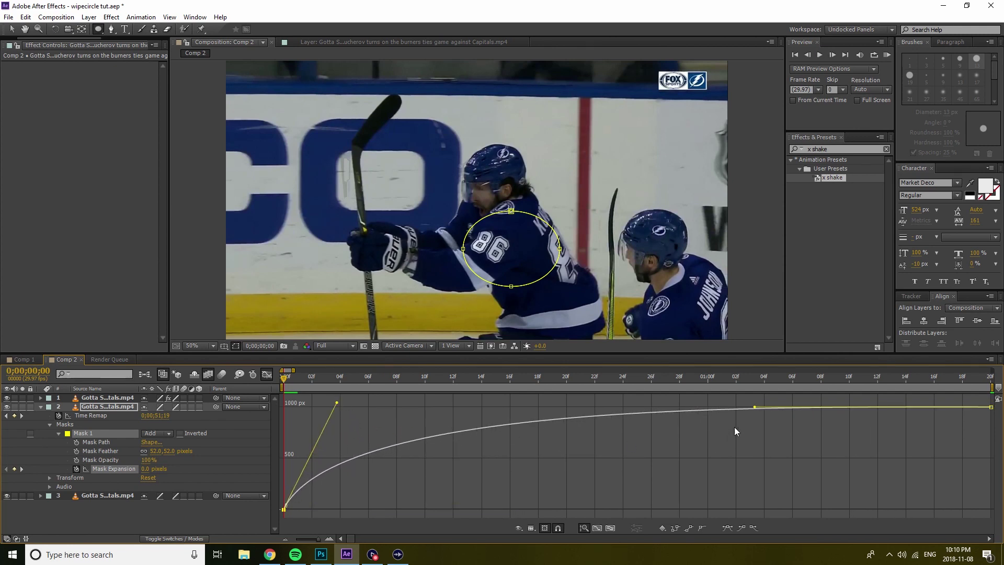
pyautogui.moveTo(756, 407); pyautogui.dragTo(482, 410)
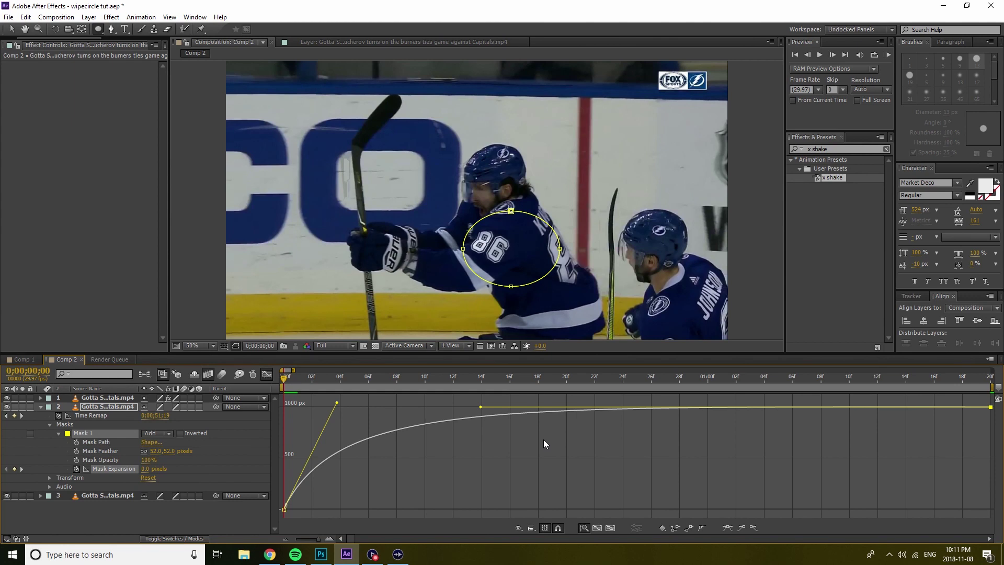
pyautogui.press('space')
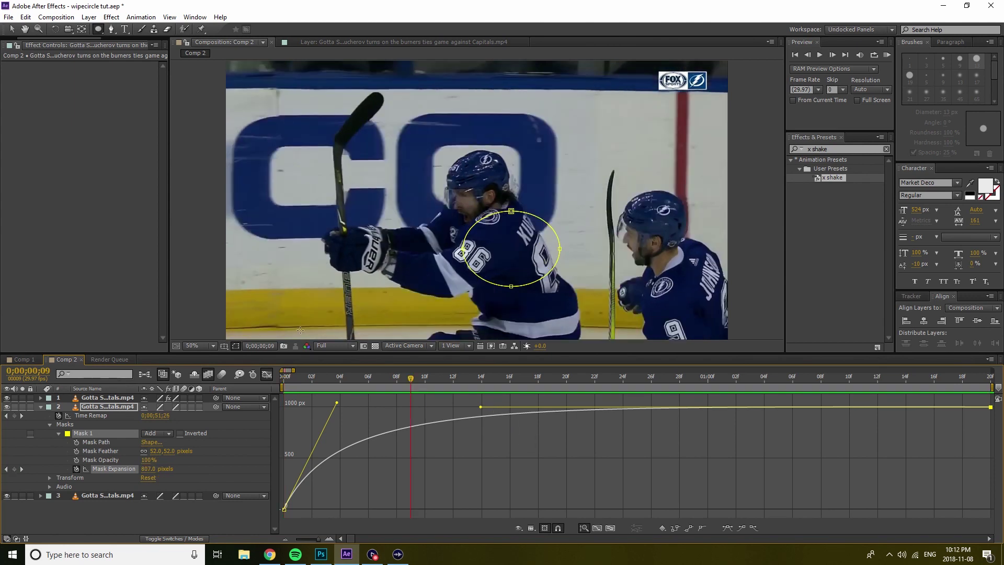
pyautogui.click(267, 375)
pyautogui.press('Home')
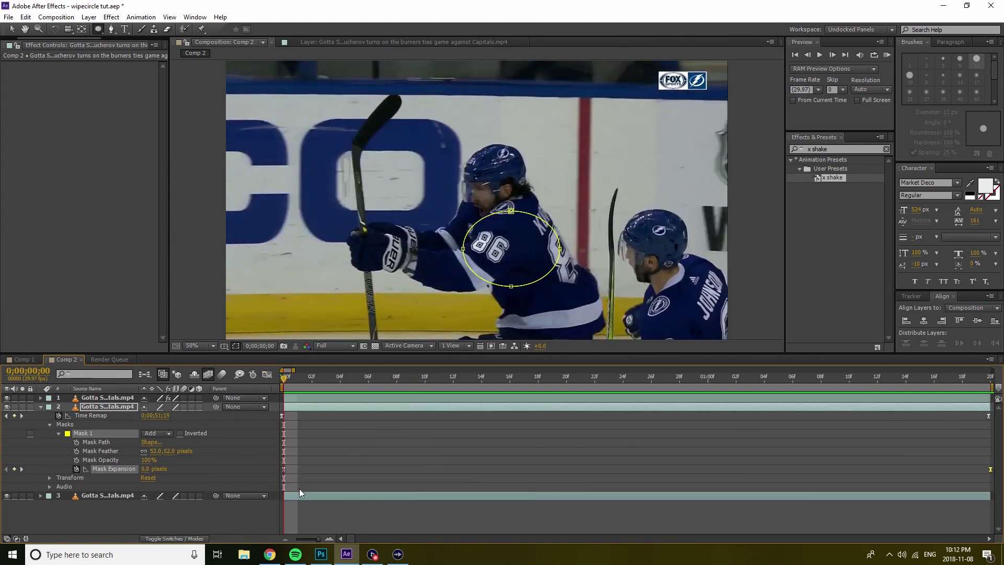
# Apply Motion Tile to the bottom clip layer with Output Width 270, Height 140 and Mirror Edges.
pyautogui.click(315, 494)
pyautogui.click(827, 149)
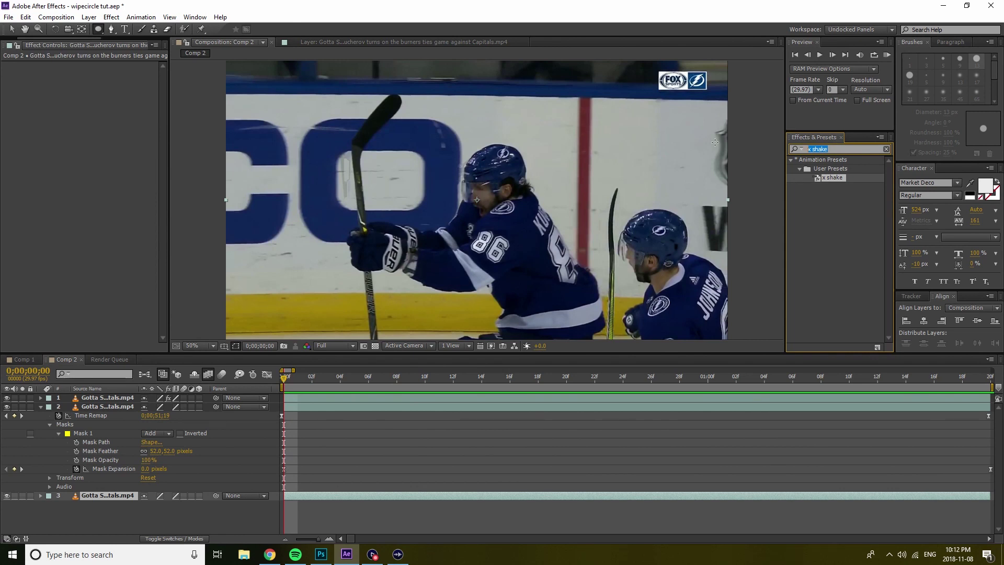
pyautogui.press('BackSpace')
pyautogui.write('motion')
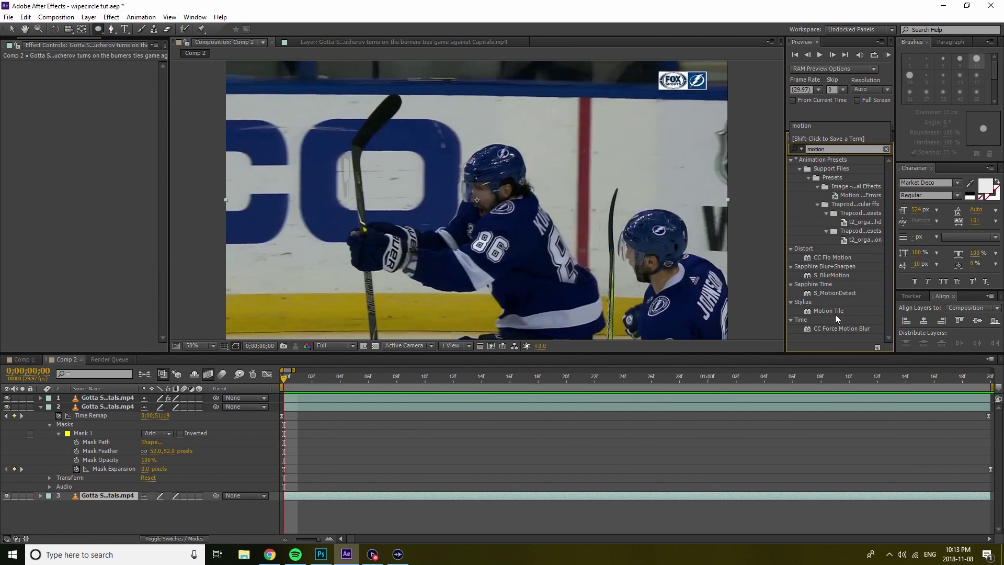
pyautogui.moveTo(836, 314); pyautogui.dragTo(660, 494)
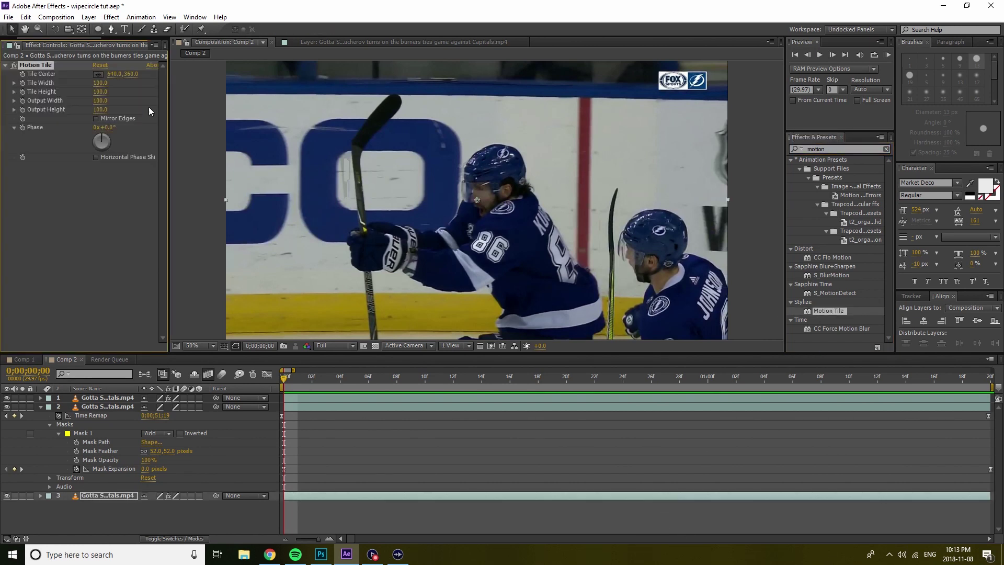
pyautogui.click(96, 118)
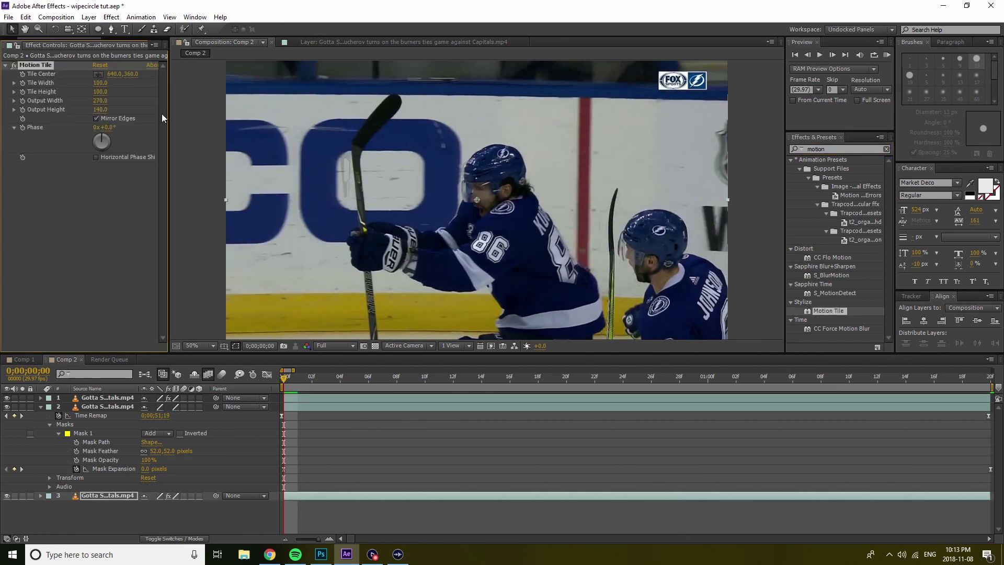
pyautogui.click(837, 150)
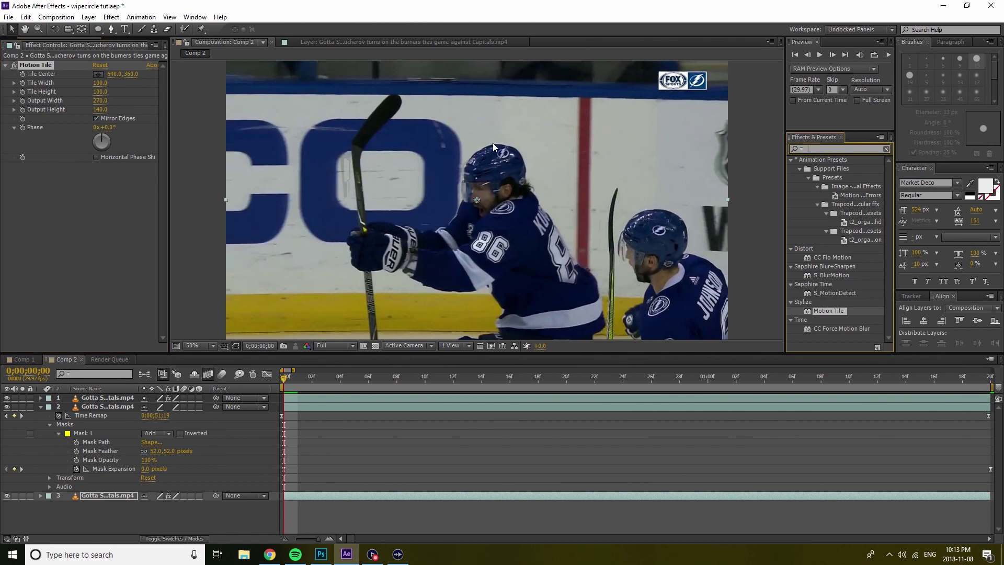
pyautogui.write('invert')
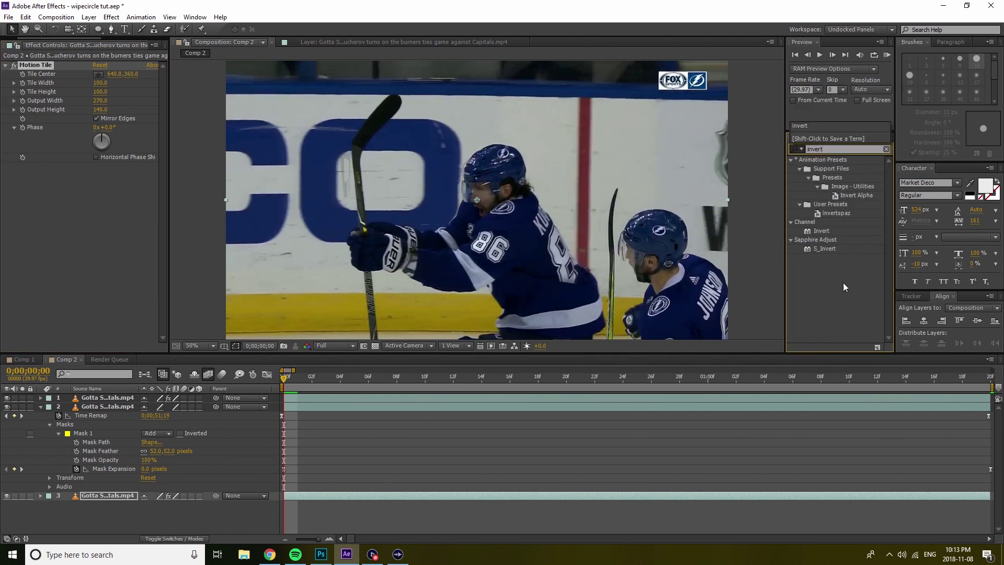
# Apply Invert to the bottom clip layer with its channel set to Saturation.
pyautogui.moveTo(821, 231); pyautogui.dragTo(532, 496)
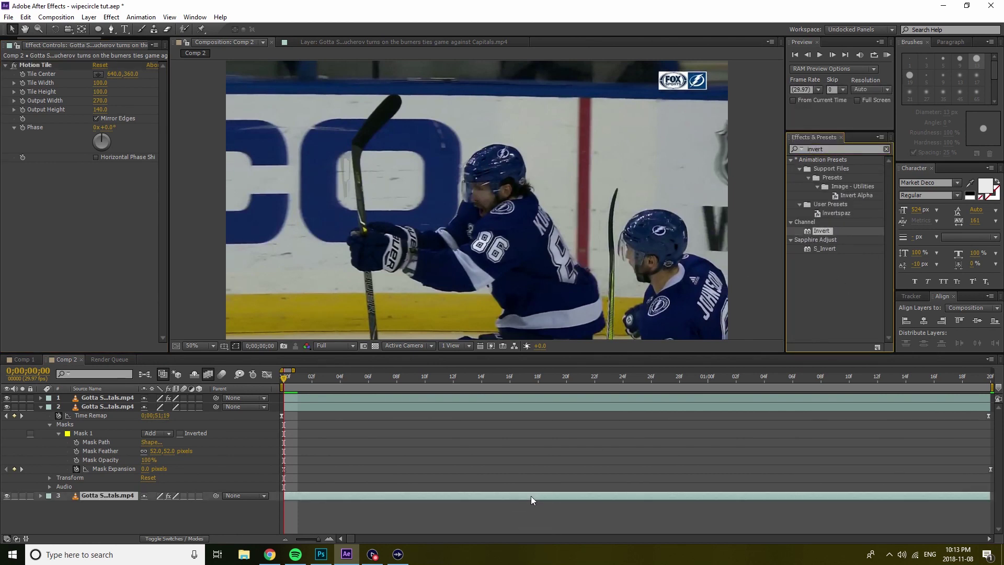
pyautogui.click(107, 175)
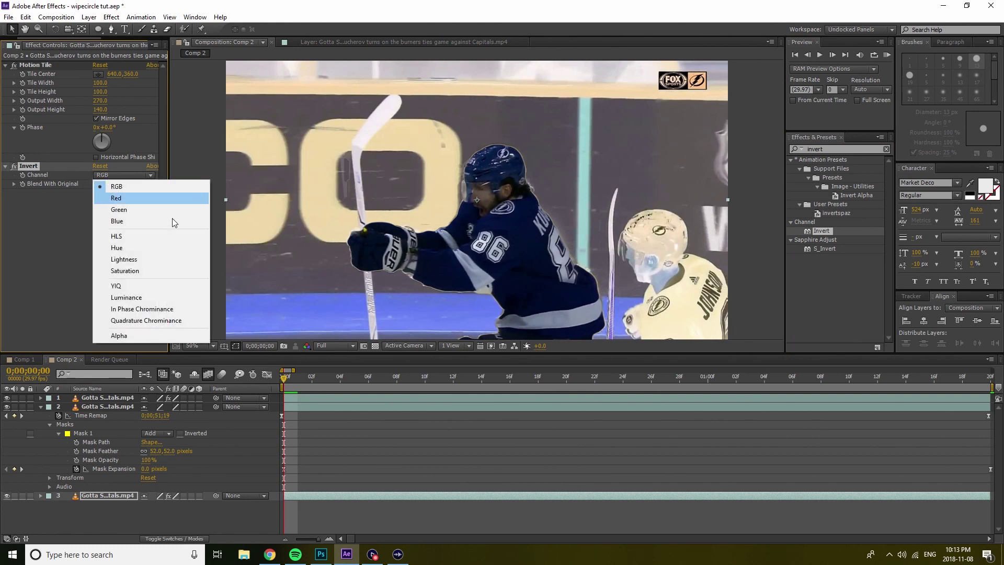
pyautogui.click(146, 298)
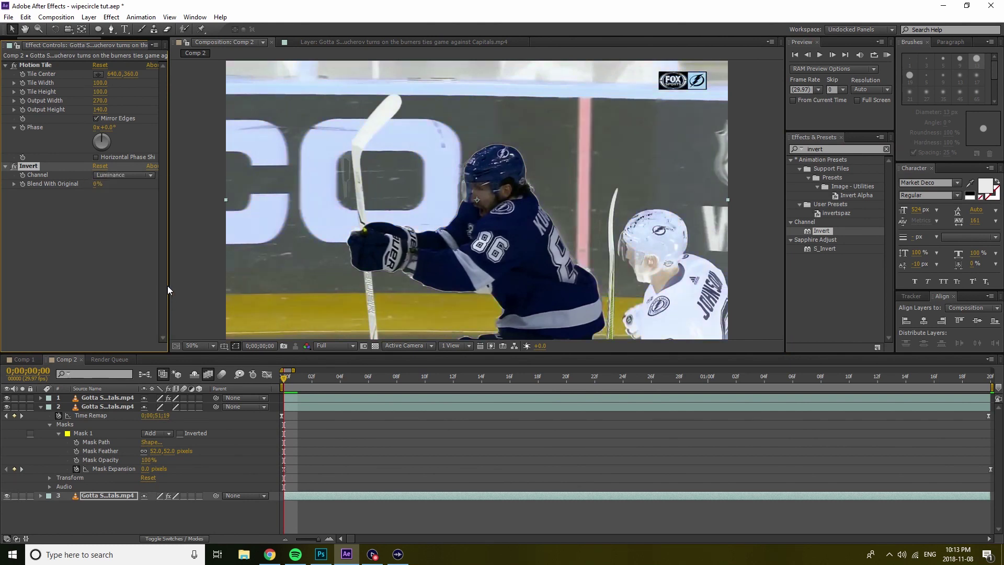
pyautogui.click(116, 175)
pyautogui.click(144, 272)
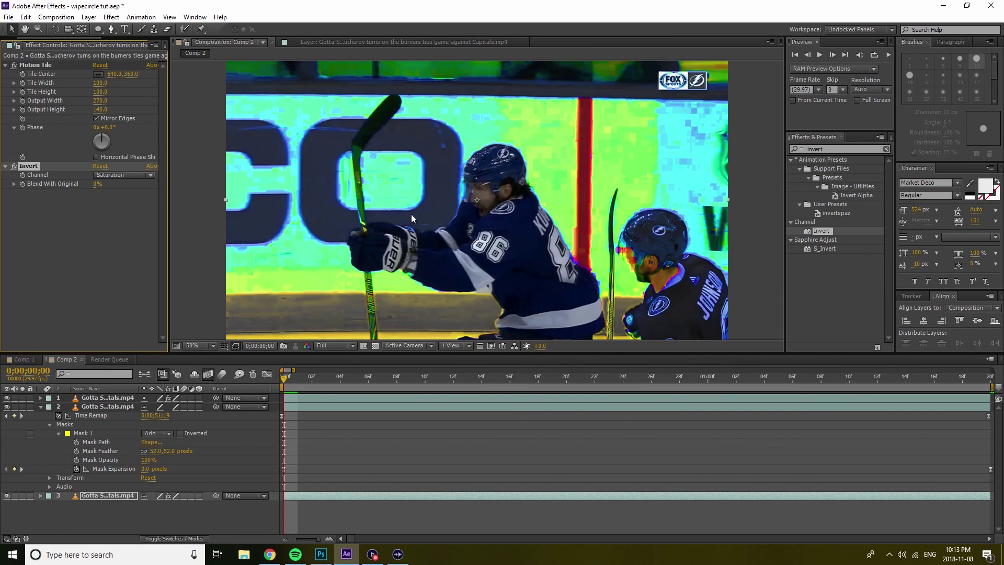
# Add Fast Blur with Blurriness 35 to the background layer and preview the result.
pyautogui.hotkey('ctrl', '5')
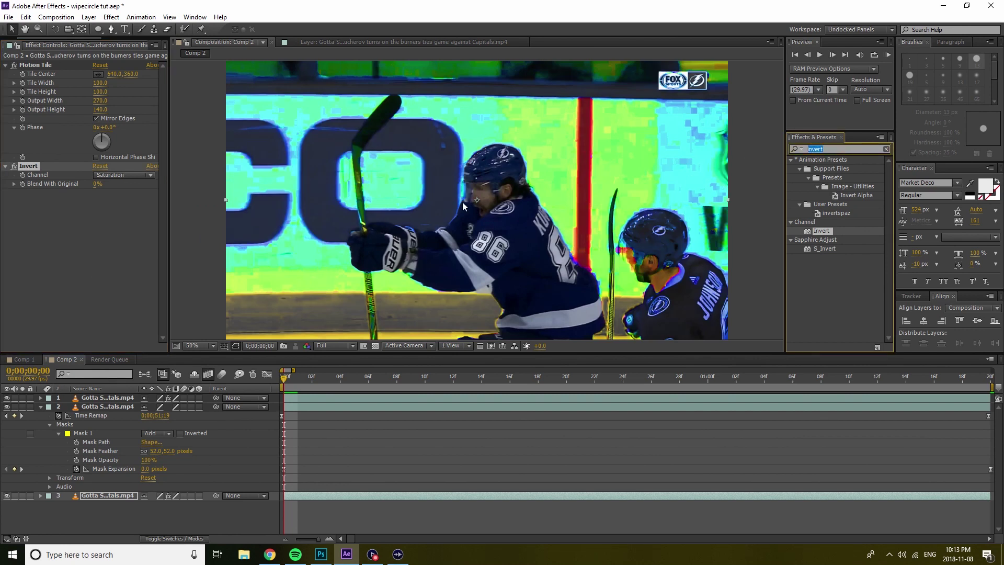
pyautogui.press('BackSpace')
pyautogui.write('fast')
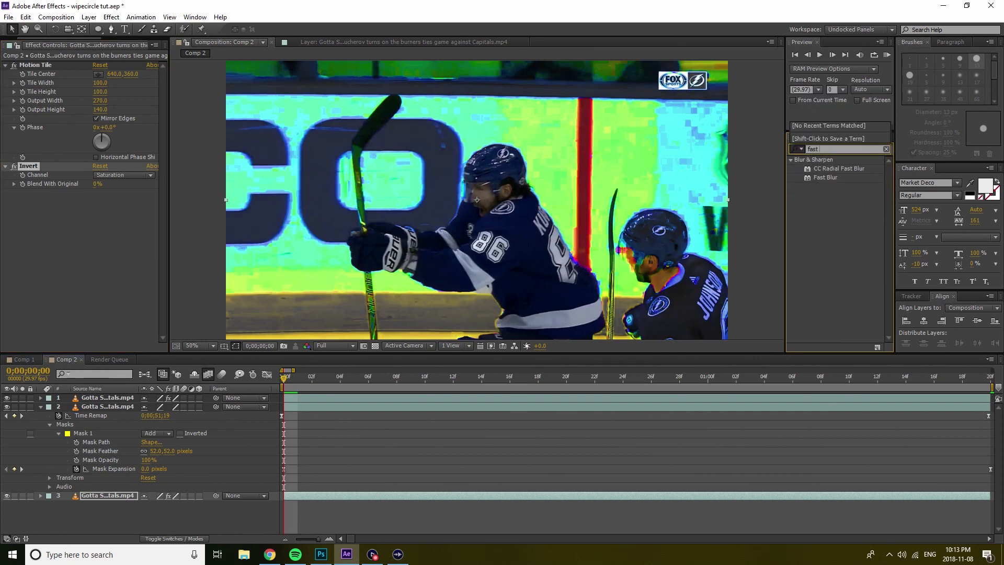
pyautogui.moveTo(819, 176); pyautogui.dragTo(63, 251)
pyautogui.moveTo(98, 206); pyautogui.dragTo(119, 214)
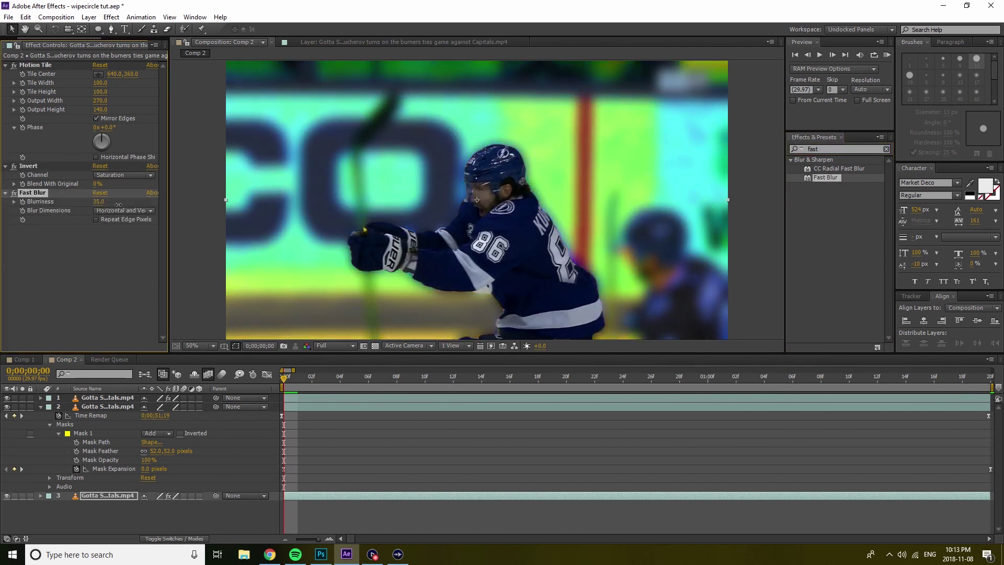
pyautogui.press('space')
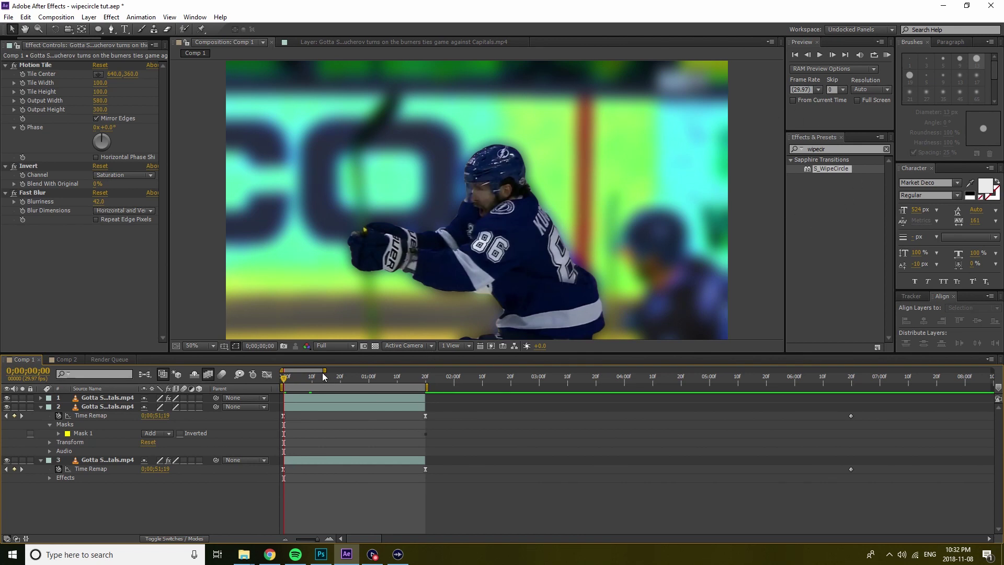
# Zoom the time ruler to the clip's length and play back the composition.
pyautogui.moveTo(326, 370); pyautogui.dragTo(305, 371)
pyautogui.press('space')
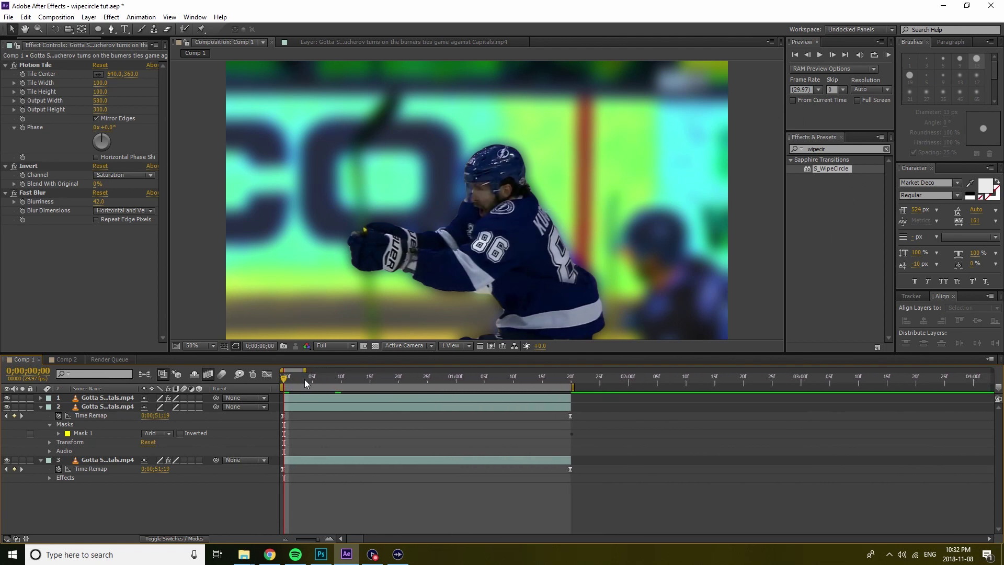
pyautogui.press('space')
# Delete the circle mask from the player layer and apply S_WipeCircle to it.
pyautogui.click(301, 411)
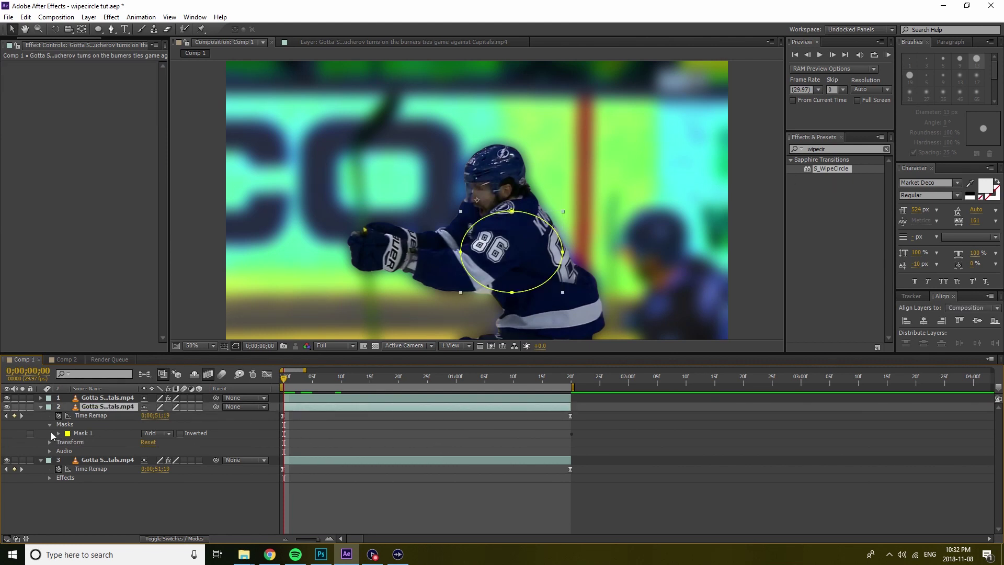
pyautogui.click(84, 434)
pyautogui.press('Delete')
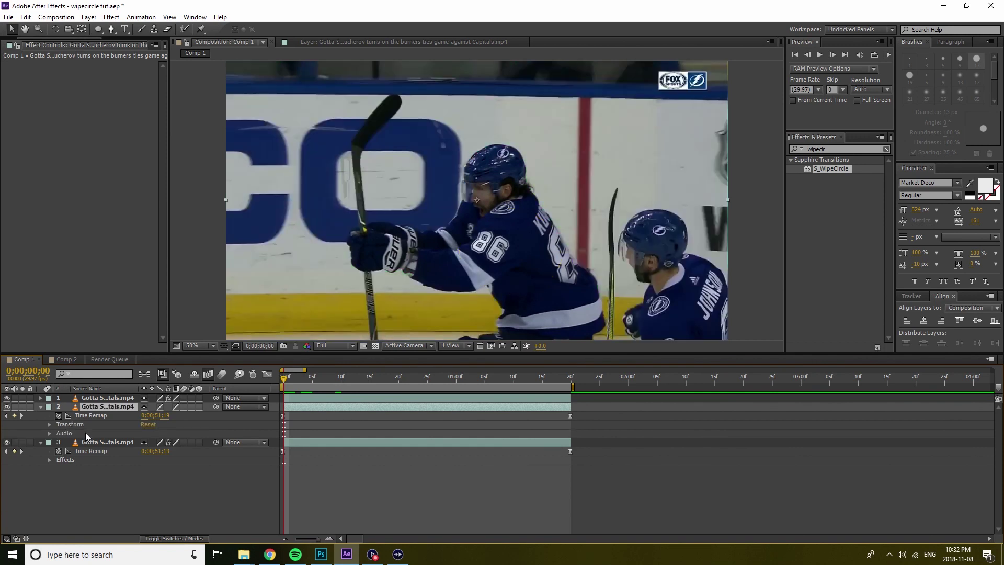
pyautogui.click(516, 443)
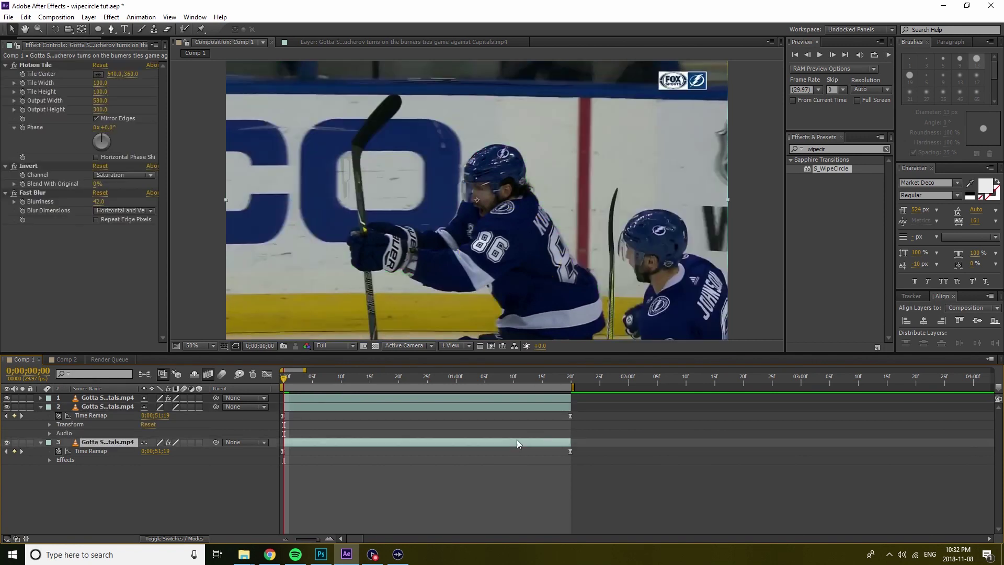
pyautogui.click(523, 410)
pyautogui.moveTo(825, 171); pyautogui.dragTo(479, 408)
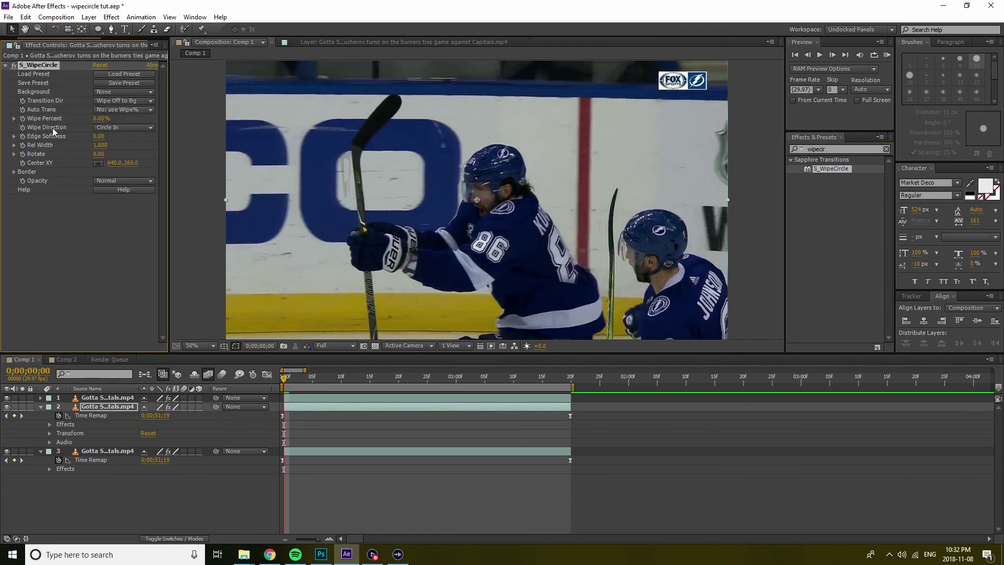
# Set a Wipe Percent keyframe of 100% at the first frame of S_WipeCircle.
pyautogui.click(22, 119)
pyautogui.click(102, 119)
pyautogui.write('100')
pyautogui.press('Return')
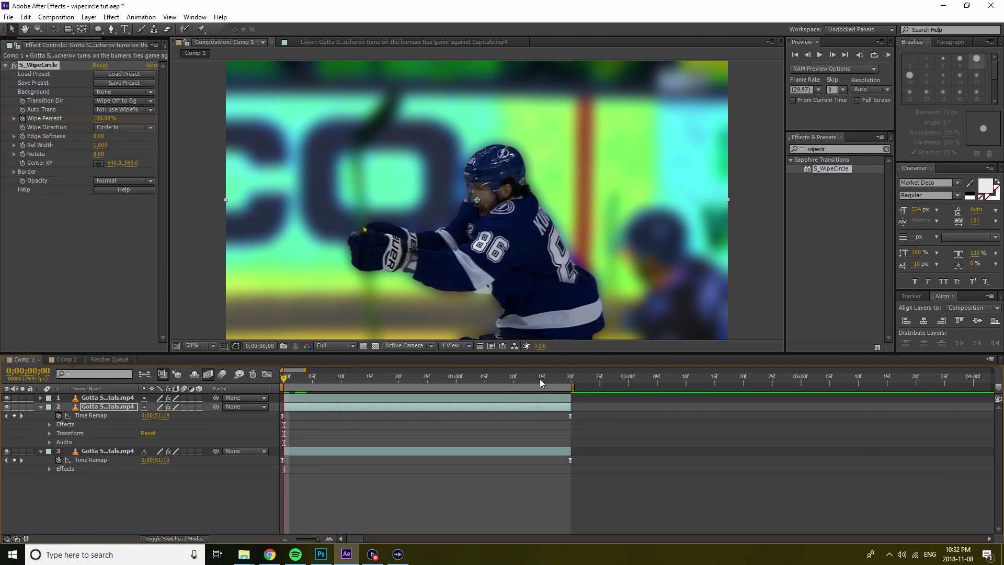
# Add a 0% Wipe Percent keyframe at 0;00;01;20, then scrub and view the wipe's curve.
pyautogui.press('k')
pyautogui.click(105, 119)
pyautogui.write('0')
pyautogui.press('Return')
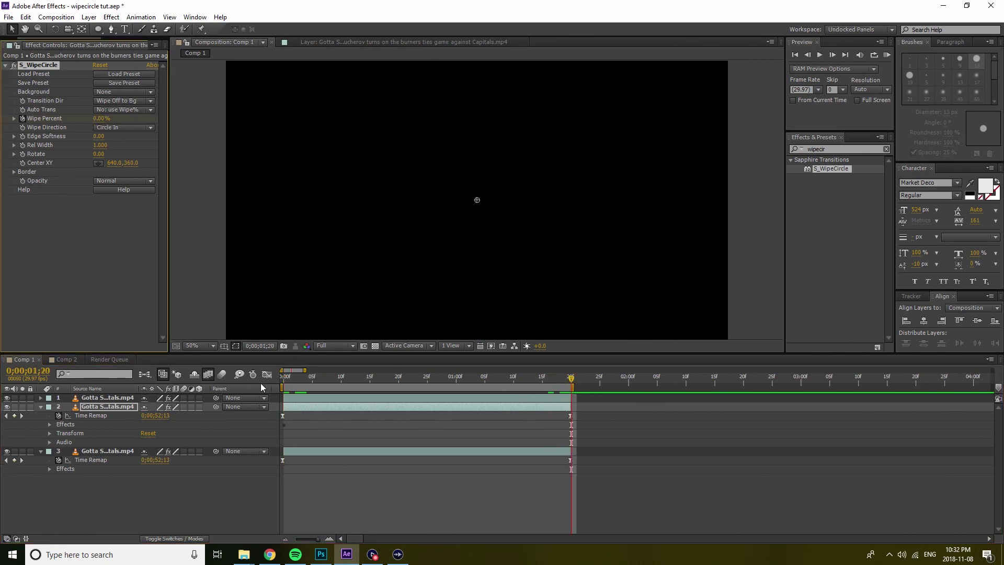
pyautogui.click(292, 386)
pyautogui.moveTo(291, 386); pyautogui.dragTo(325, 413)
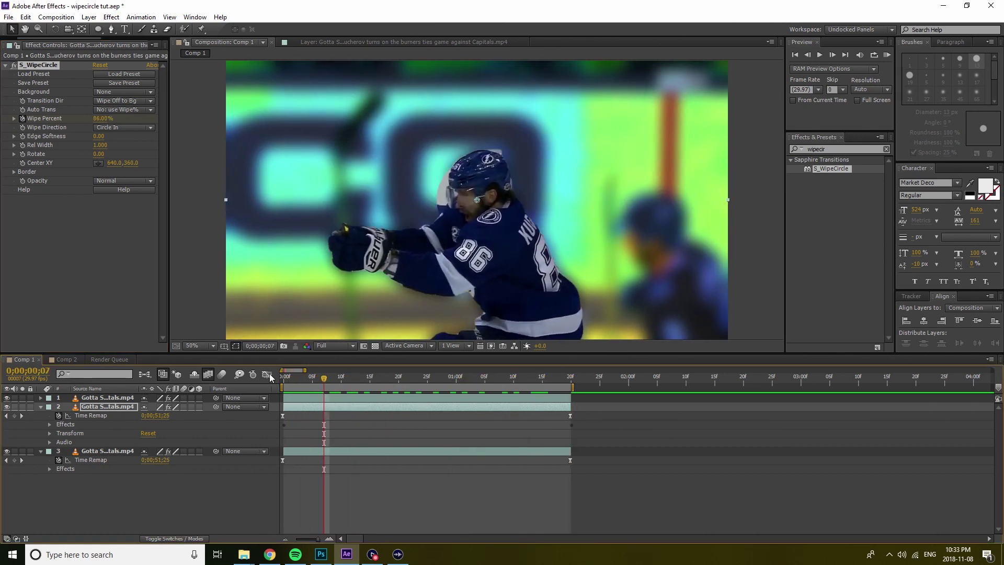
pyautogui.hotkey('shift', 'F3')
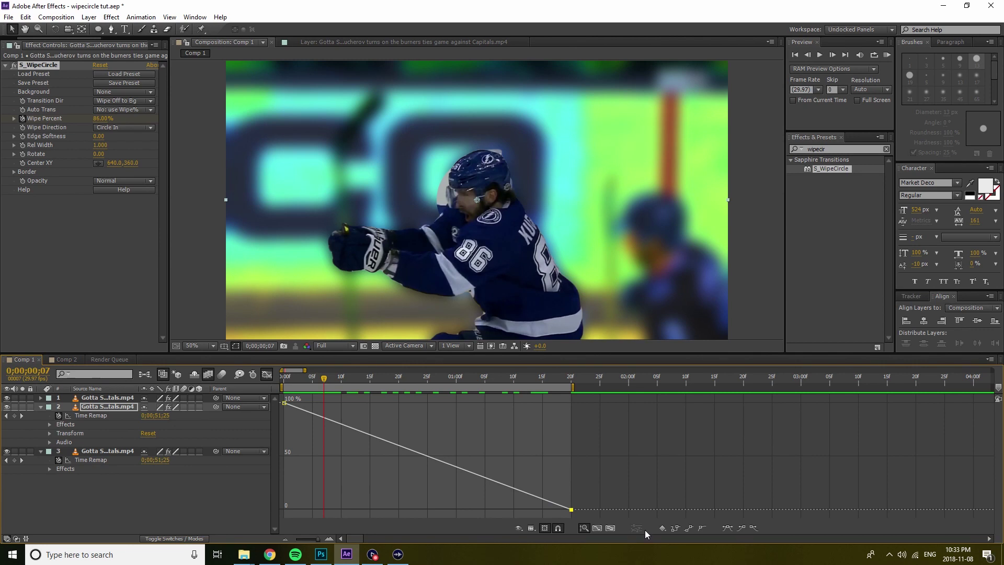
# Ease the Wipe Percent curve to drop steeply from 100% and settle gently to 0%, then preview.
pyautogui.moveTo(523, 492); pyautogui.dragTo(334, 497)
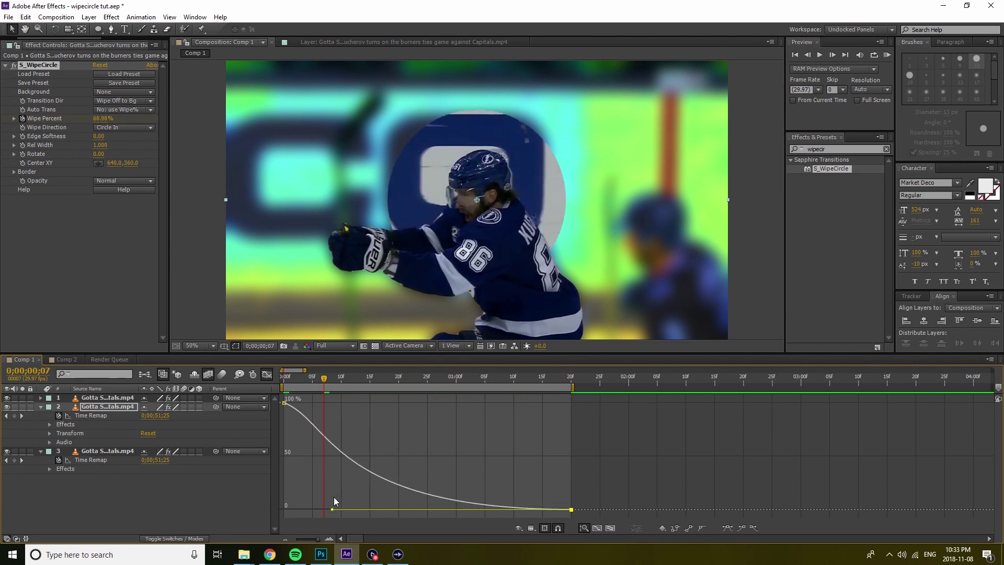
pyautogui.click(284, 404)
pyautogui.click(701, 528)
pyautogui.moveTo(331, 421); pyautogui.dragTo(273, 490)
pyautogui.press('space')
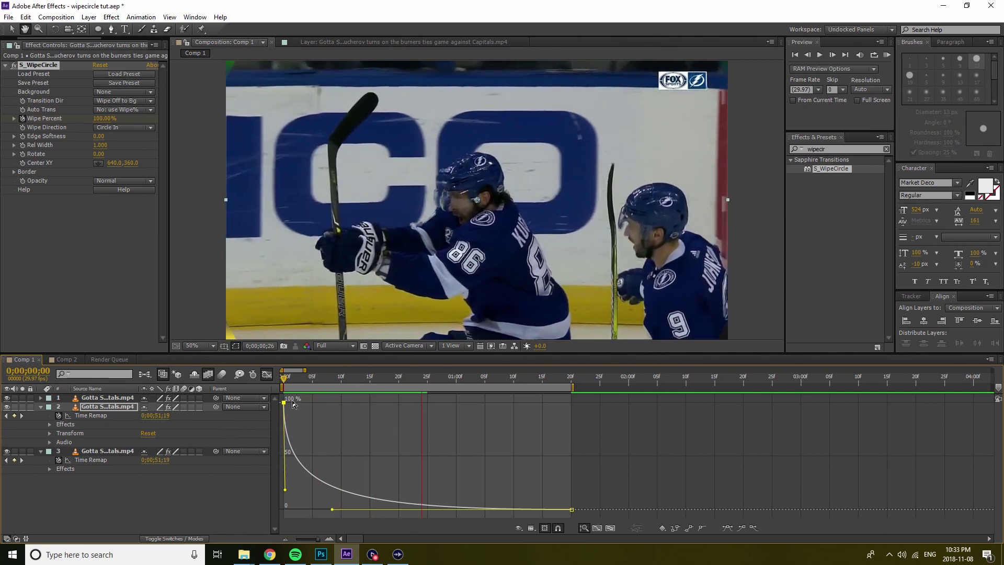
# Raise S_WipeCircle's Edge Softness to about 71–75 and scrub to check the feathered reveal.
pyautogui.click(268, 375)
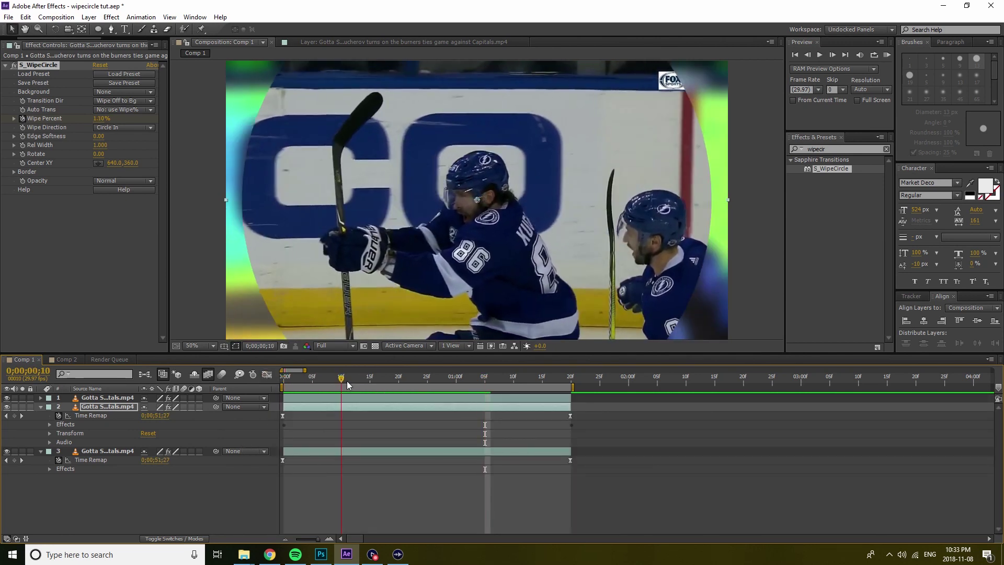
pyautogui.click(340, 412)
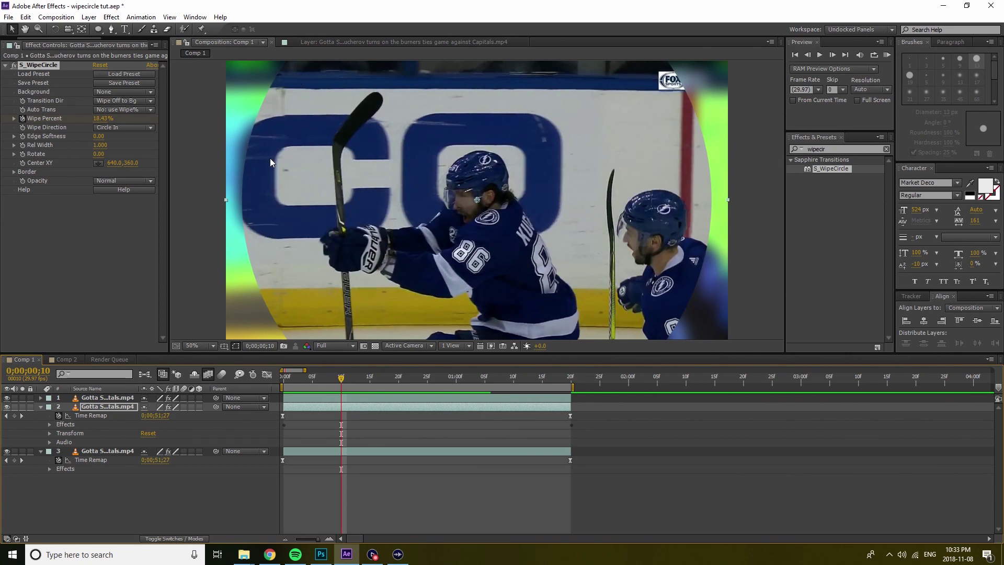
pyautogui.click(47, 131)
pyautogui.moveTo(98, 136); pyautogui.dragTo(137, 138)
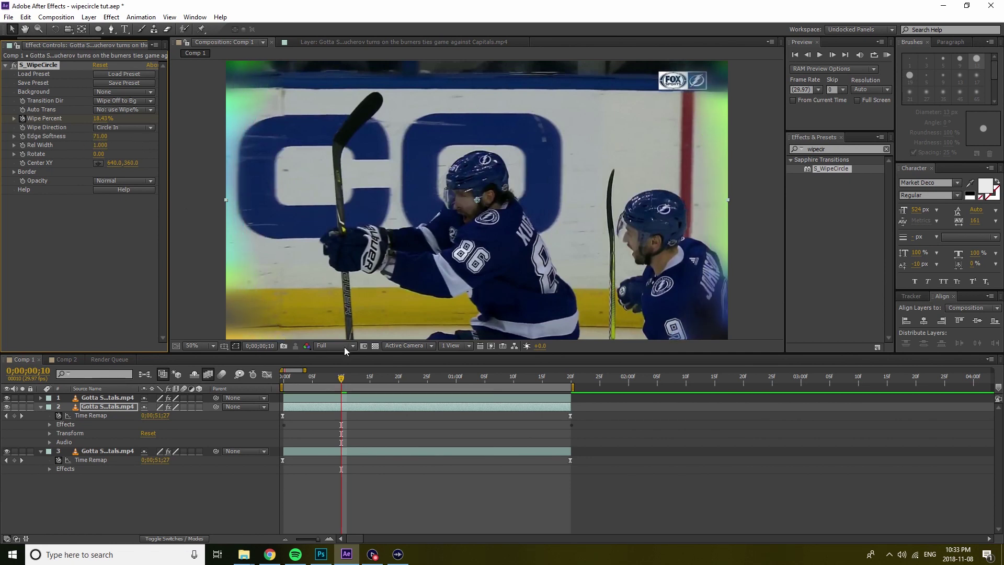
pyautogui.click(287, 381)
pyautogui.moveTo(295, 385); pyautogui.dragTo(324, 411)
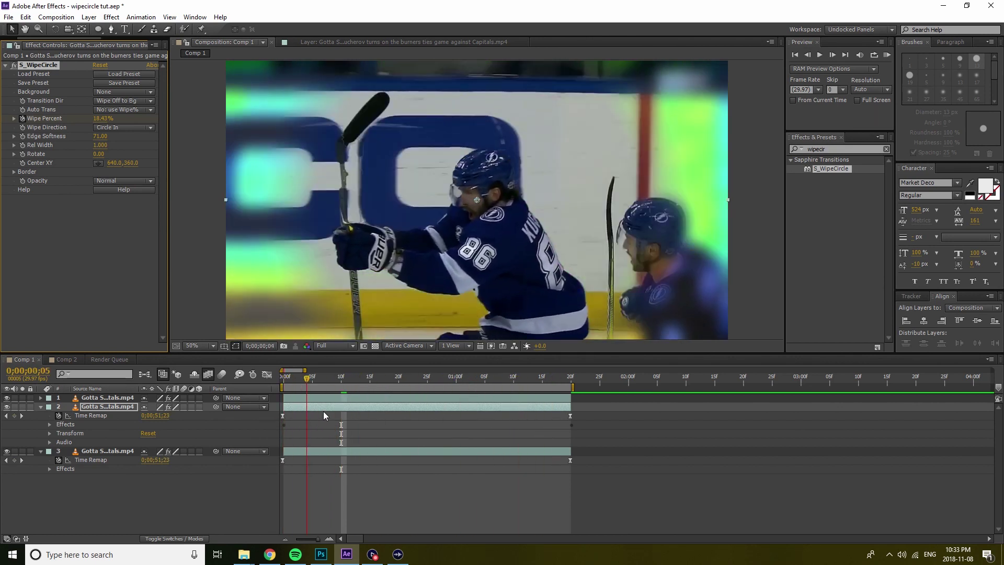